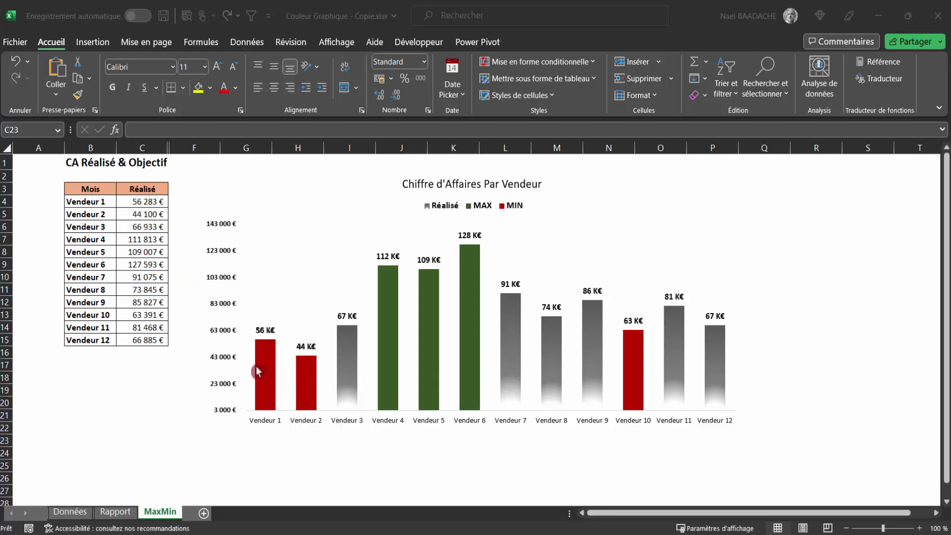
- Set the Réalisé amount of Vendeur 1 to 150000 in the MaxMin sheet
{"action": "left_click", "coordinate": [141, 203]}
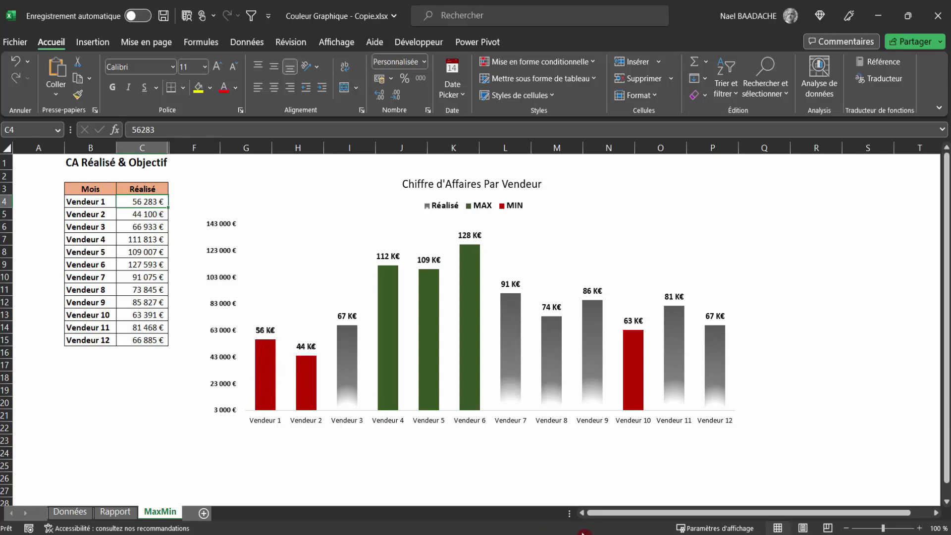
{"action": "type", "text": "150000"}
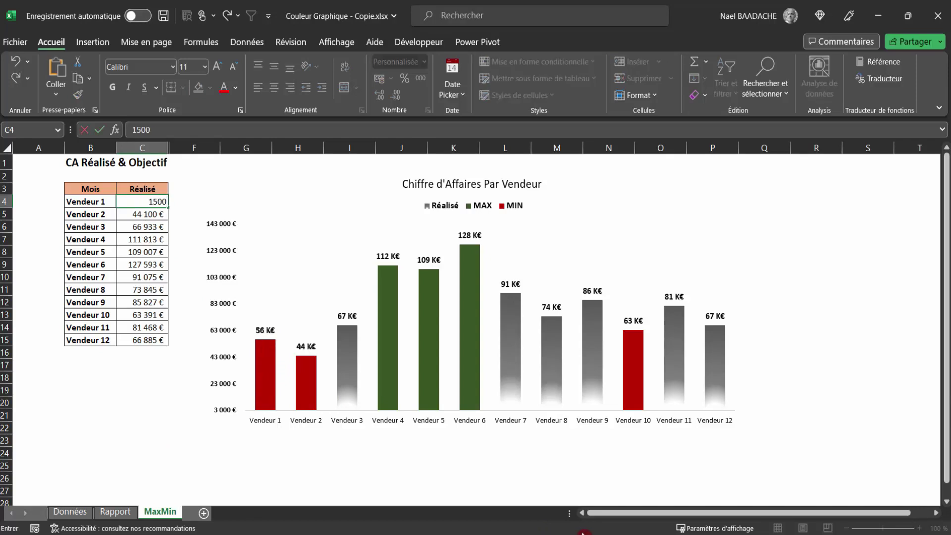
{"action": "key", "text": "Return"}
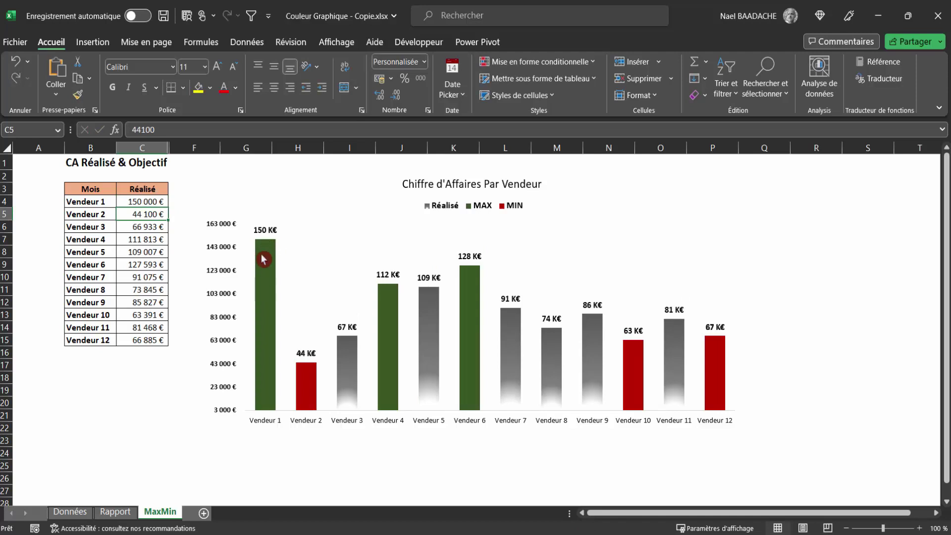
{"action": "mouse_move", "coordinate": [263, 257]}
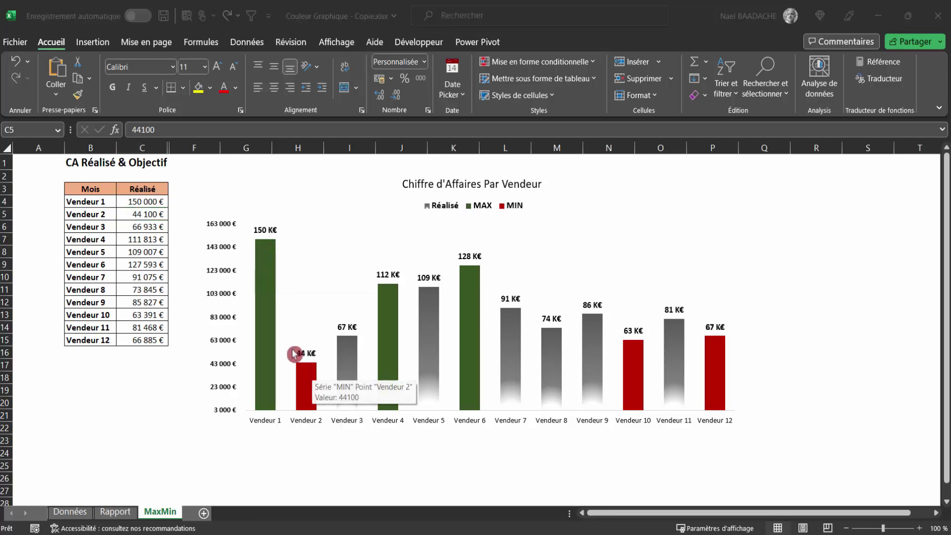
{"action": "left_click", "coordinate": [128, 401]}
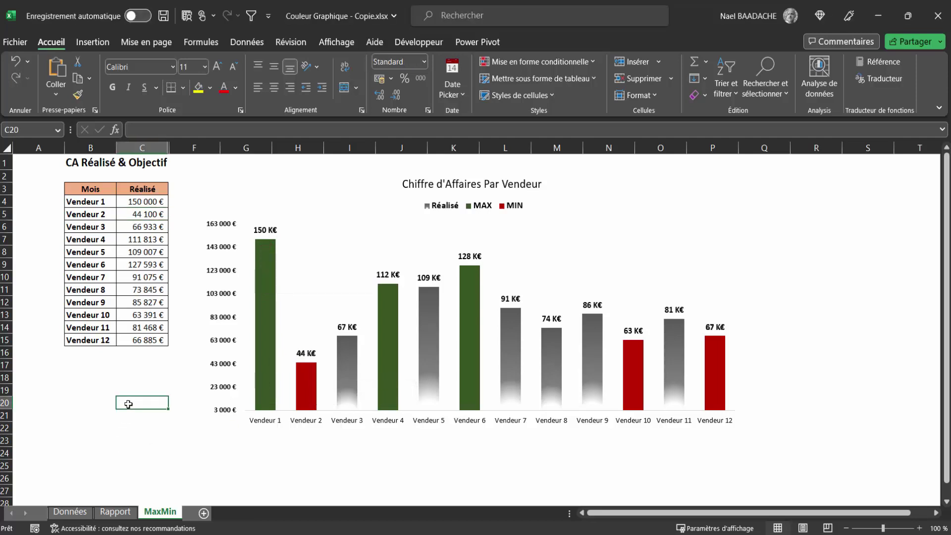
{"action": "left_click", "coordinate": [97, 376]}
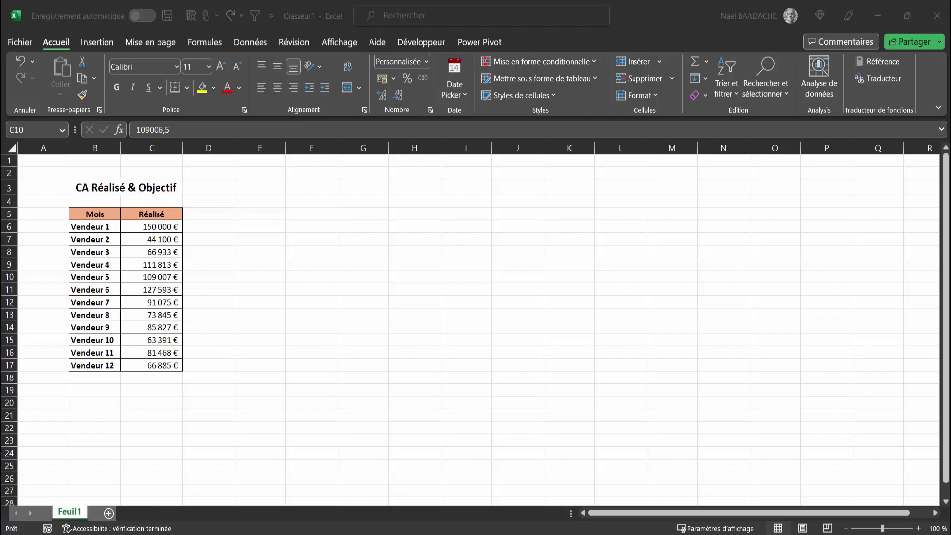
- Add the column headers MAX and MIN in D5 and E5, beside Réalisé
{"action": "left_click", "coordinate": [223, 213]}
{"action": "type", "text": "MAX"}
{"action": "key", "text": "Tab"}
{"action": "type", "text": "MIN"}
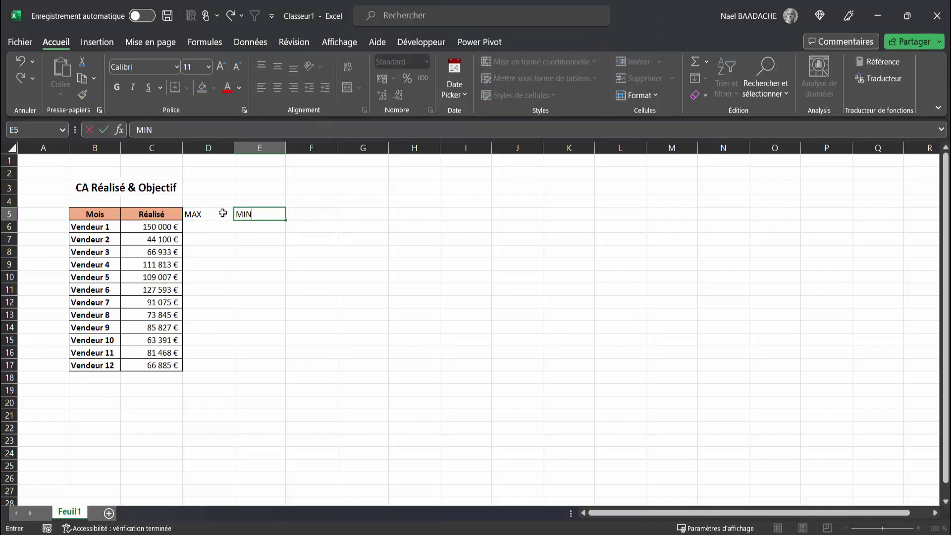
{"action": "key", "text": "Return"}
- Copy the formatting of the Réalisé header onto the MAX and MIN headers
{"action": "left_click", "coordinate": [148, 213]}
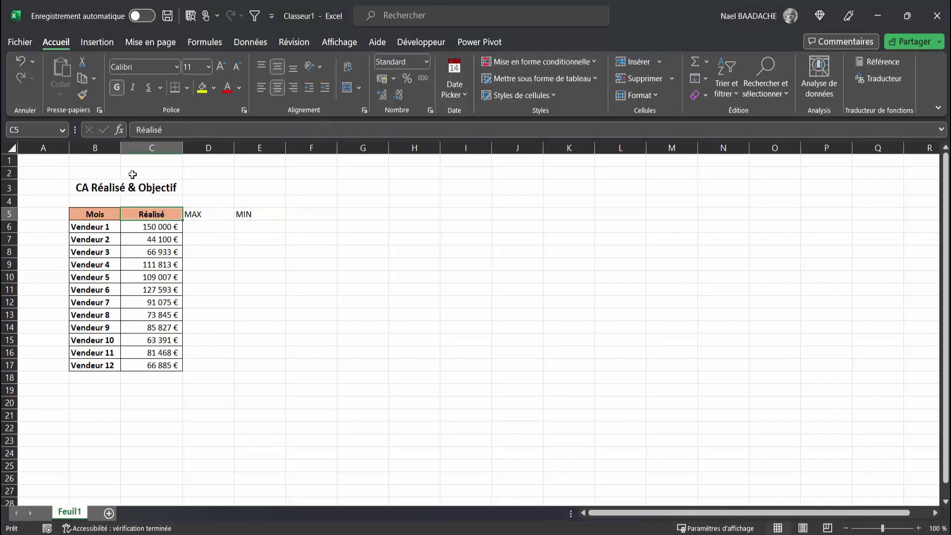
{"action": "left_click", "coordinate": [82, 97]}
{"action": "left_click_drag", "start_coordinate": [198, 213], "coordinate": [258, 217]}
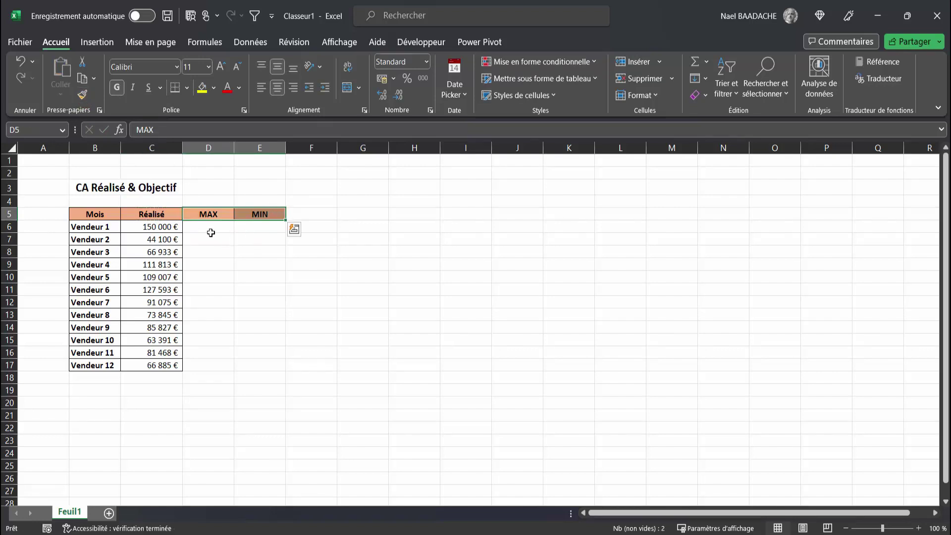
- Begin an SI formula in D6 that uses EQUATION.RANG in its logical test
{"action": "left_click", "coordinate": [210, 230]}
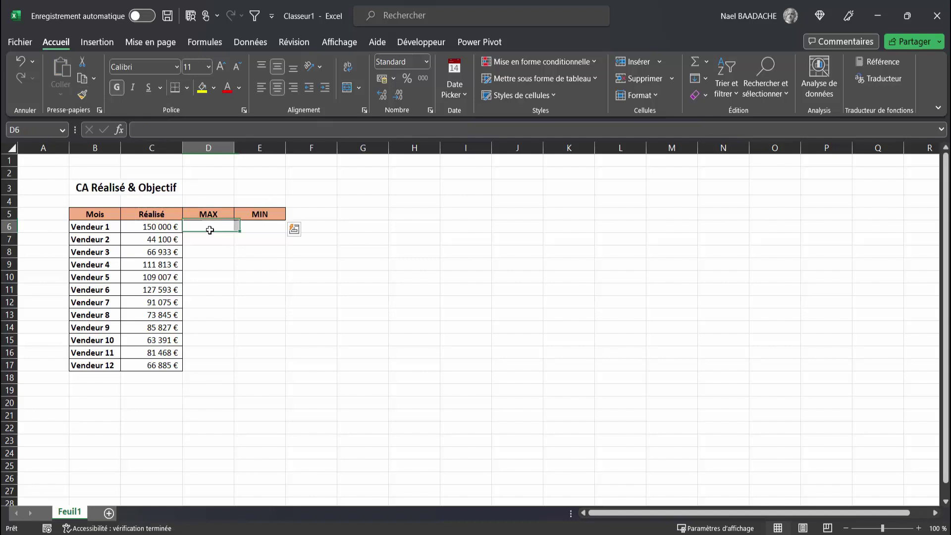
{"action": "type", "text": "+SI"}
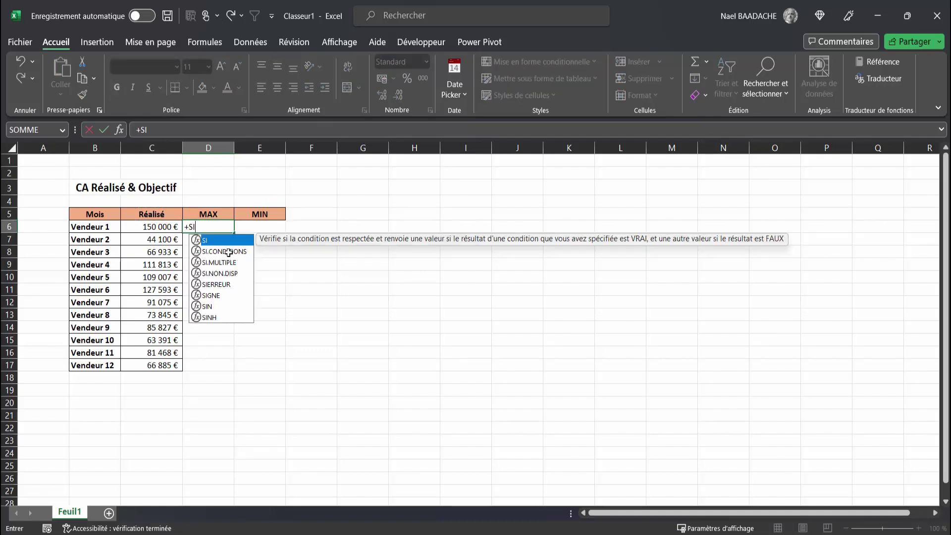
{"action": "key", "text": "Escape"}
{"action": "type", "text": "=si("}
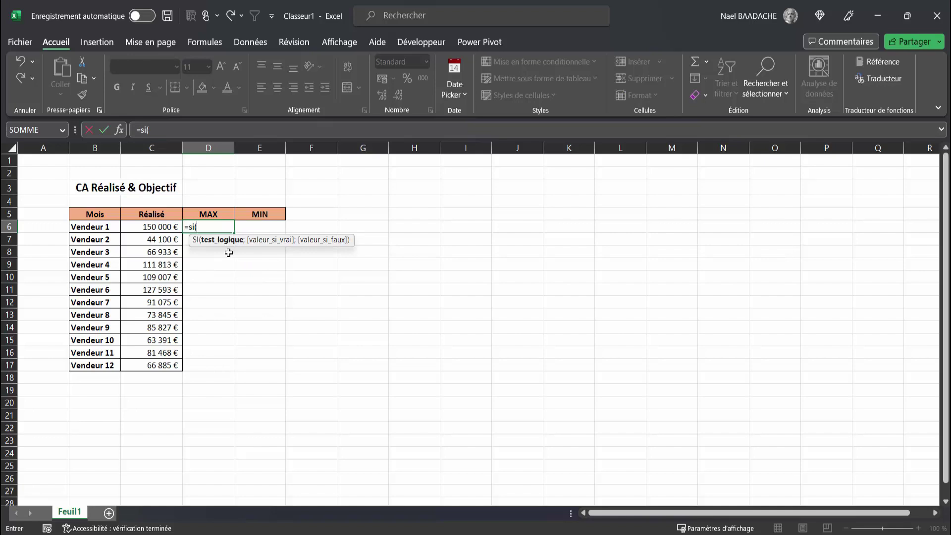
{"action": "type", "text": "equation.f"}
{"action": "key", "text": "BackSpace"}
{"action": "type", "text": "rang"}
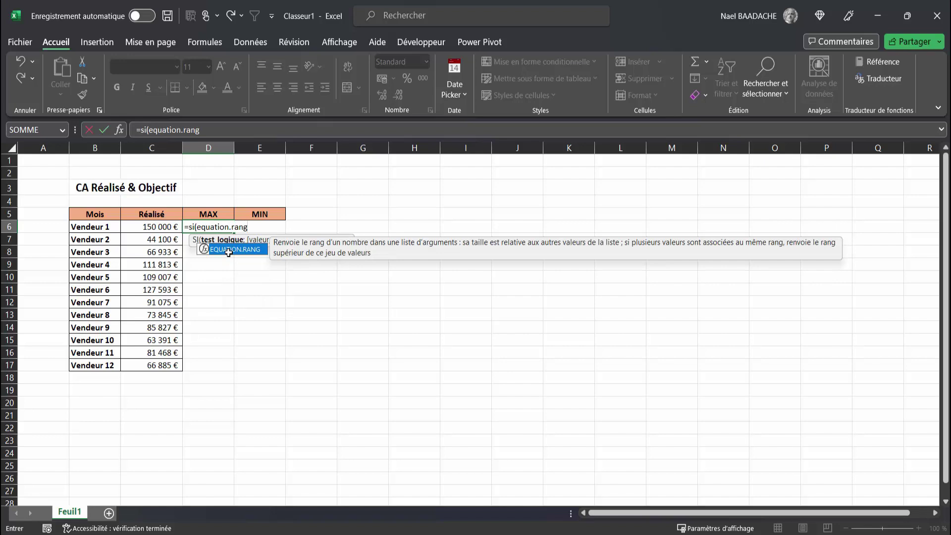
{"action": "type", "text": "("}
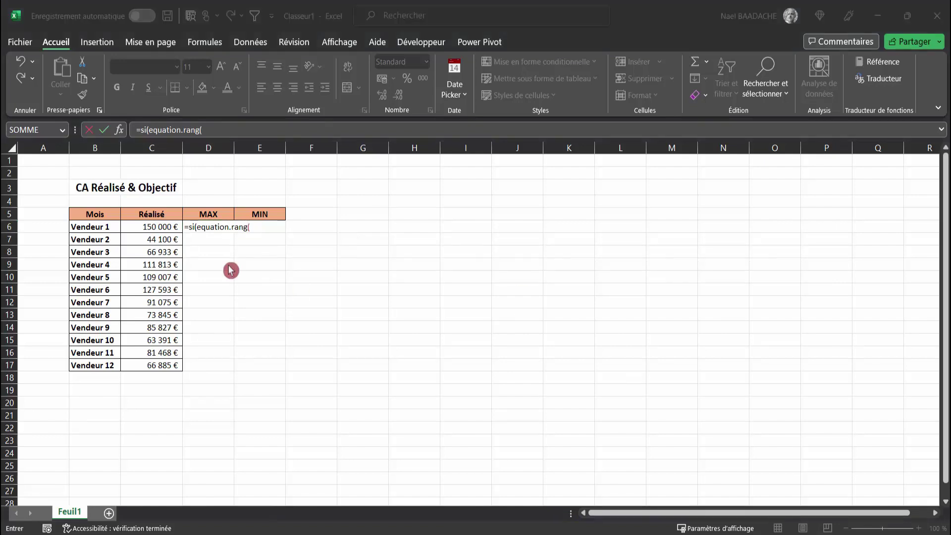
- Rank C6 within the absolute range $C$6:$C$17 in descending order (0), followed by a less-than-or-equal comparison
{"action": "left_click", "coordinate": [267, 225]}
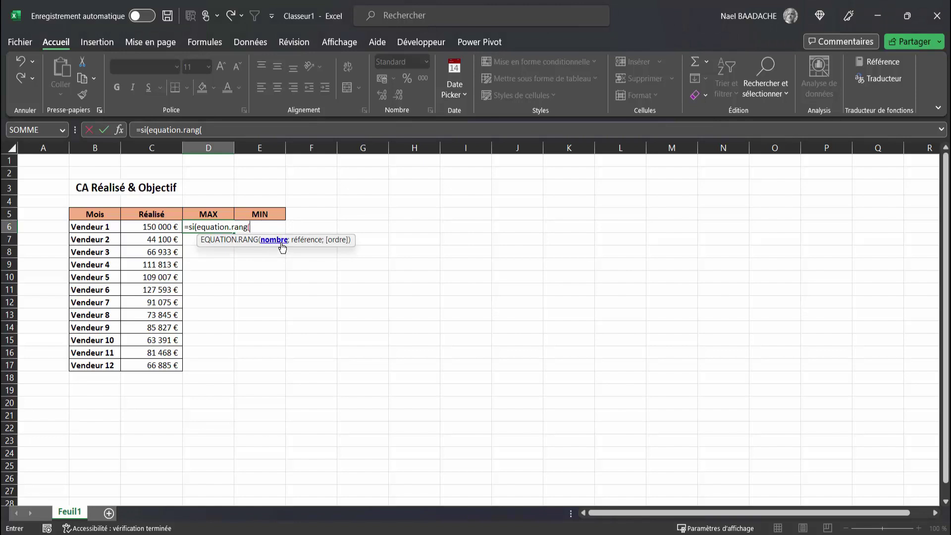
{"action": "left_click", "coordinate": [159, 228]}
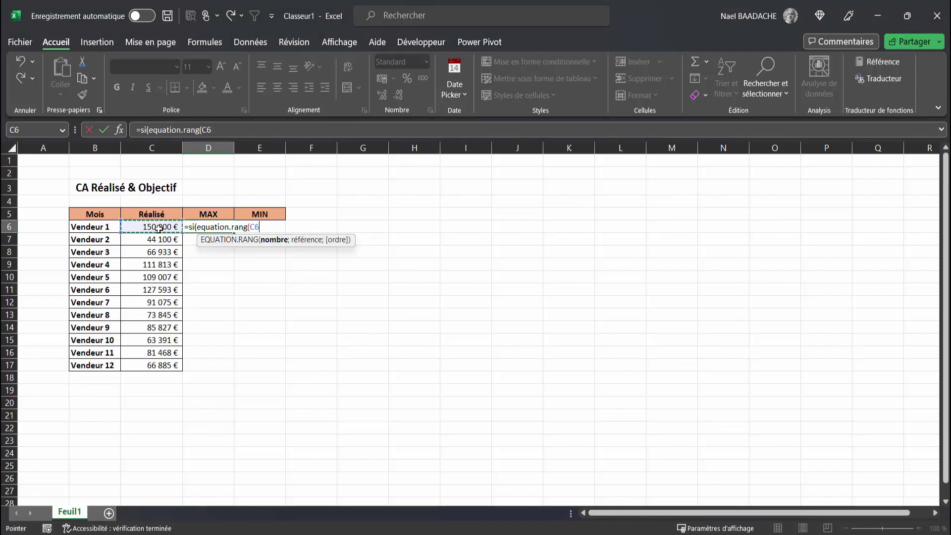
{"action": "type", "text": ";"}
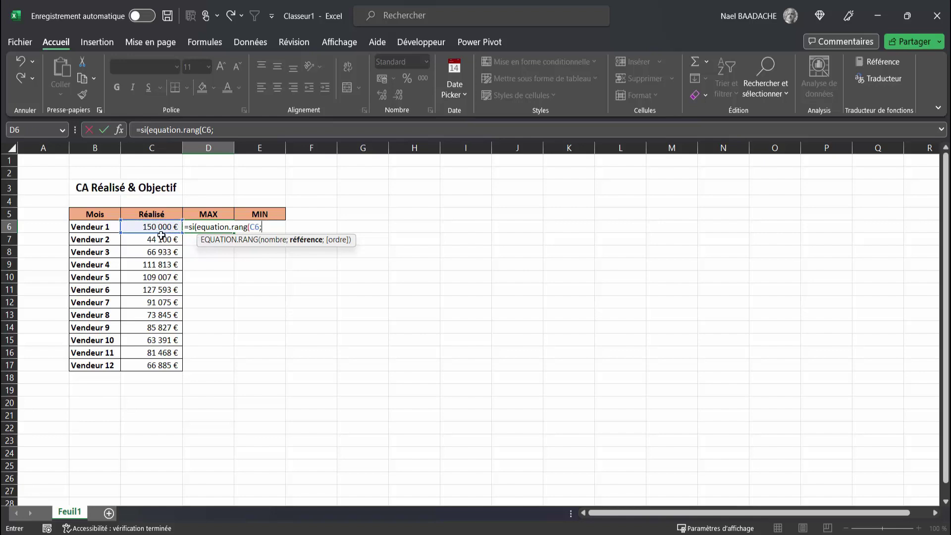
{"action": "left_click_drag", "start_coordinate": [158, 228], "coordinate": [162, 366]}
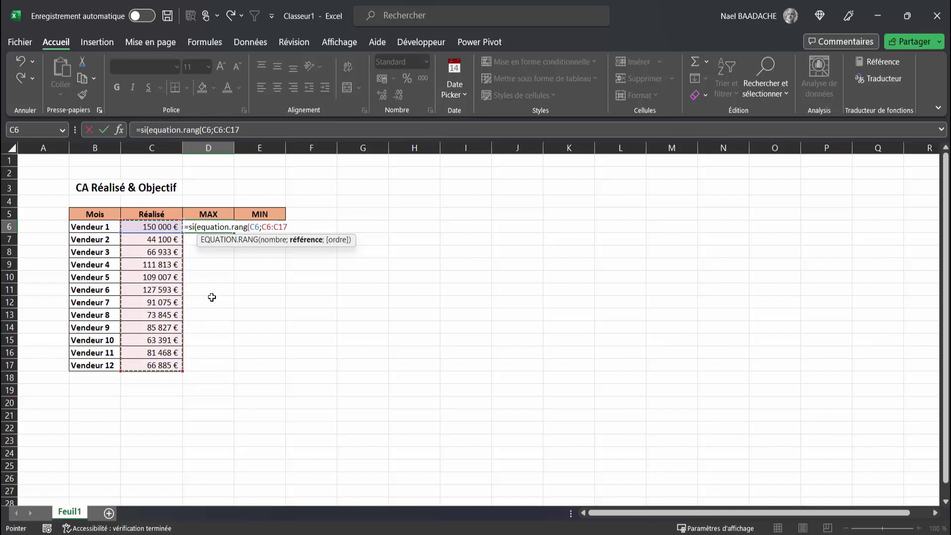
{"action": "key", "text": "F4"}
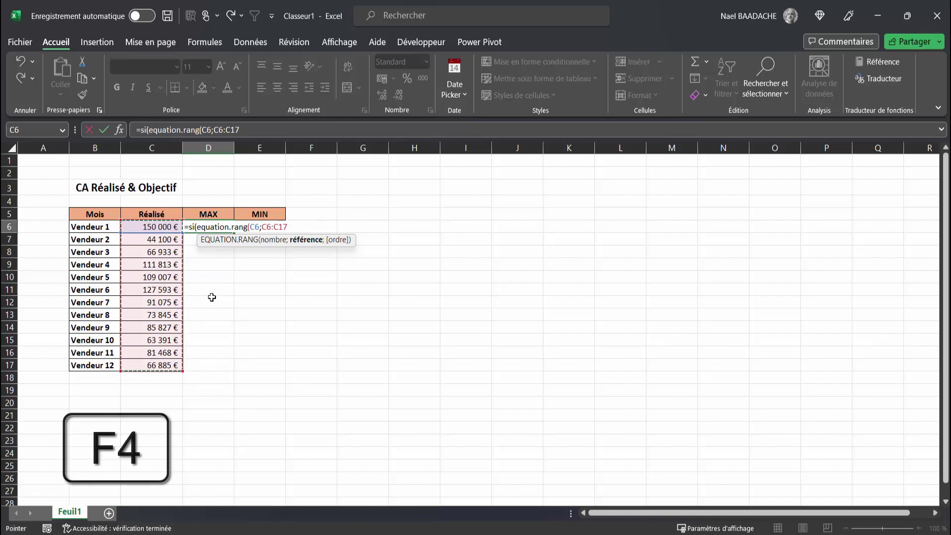
{"action": "key", "text": "F4"}
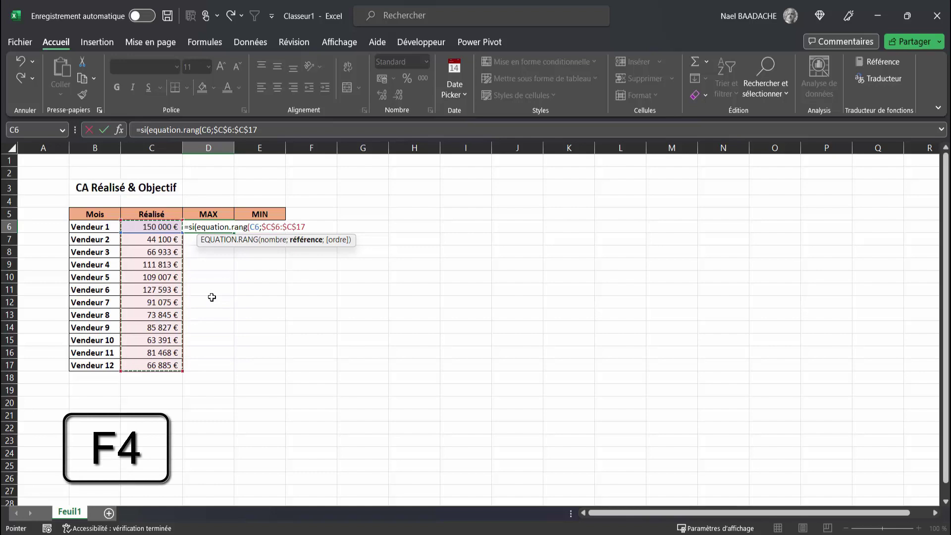
{"action": "type", "text": ";"}
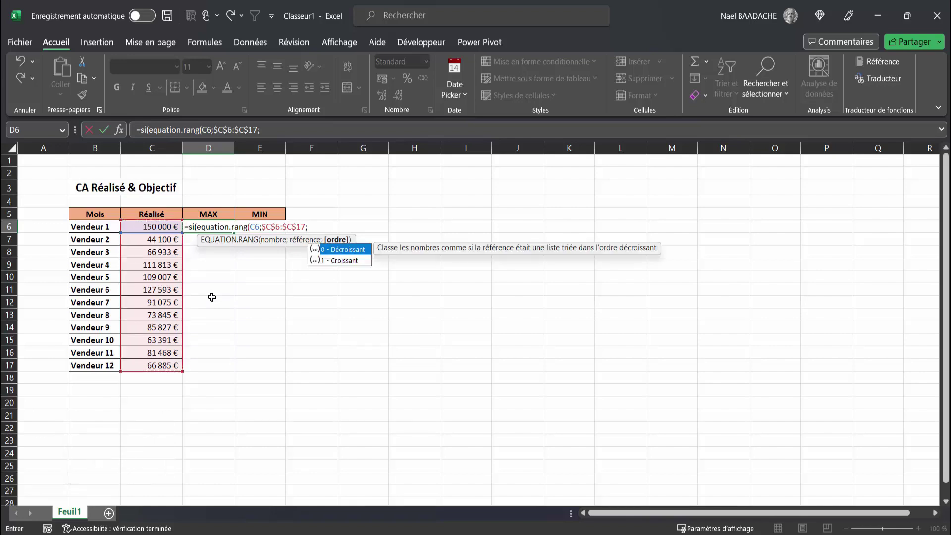
{"action": "left_click", "coordinate": [349, 252]}
{"action": "type", "text": "0)<="}
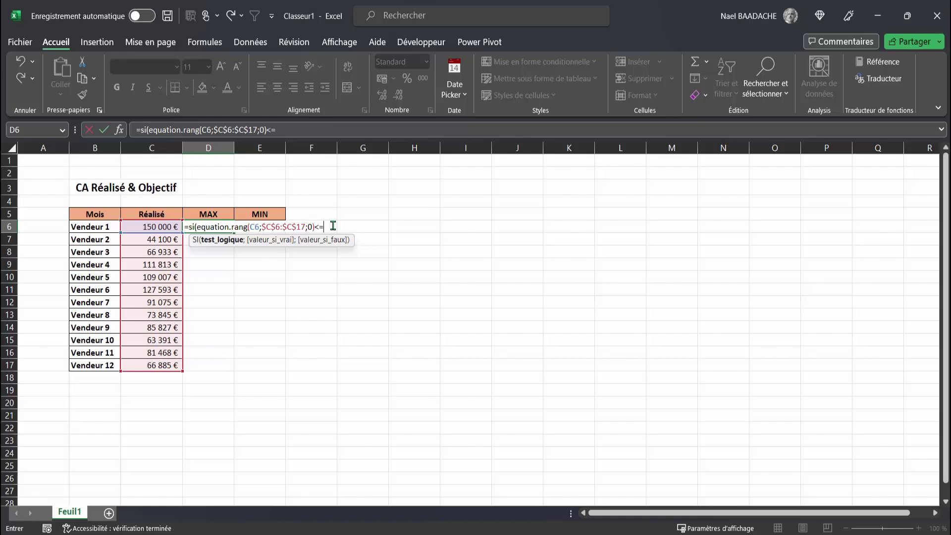
- Complete the SI formula in D6 with a threshold of 3, returning C6 if true and NA() otherwise
{"action": "type", "text": ";"}
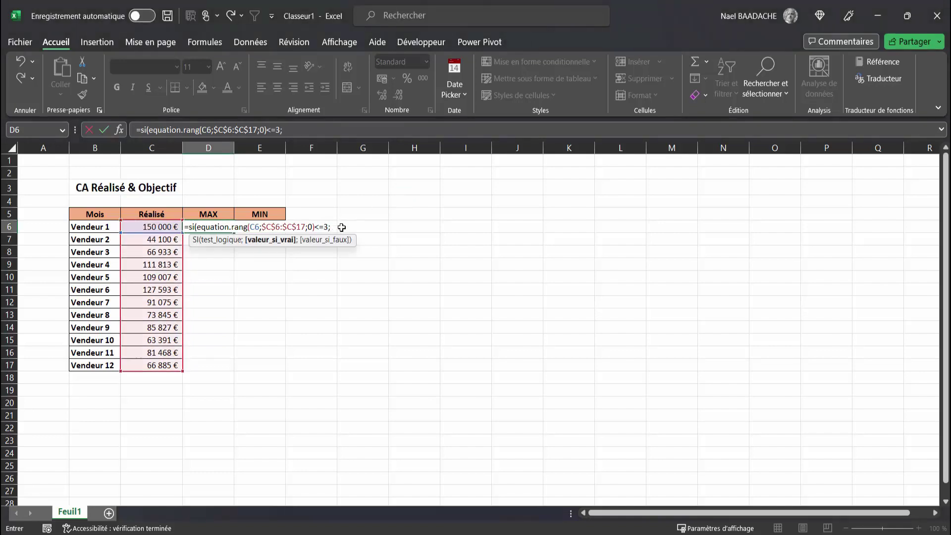
{"action": "left_click", "coordinate": [147, 227]}
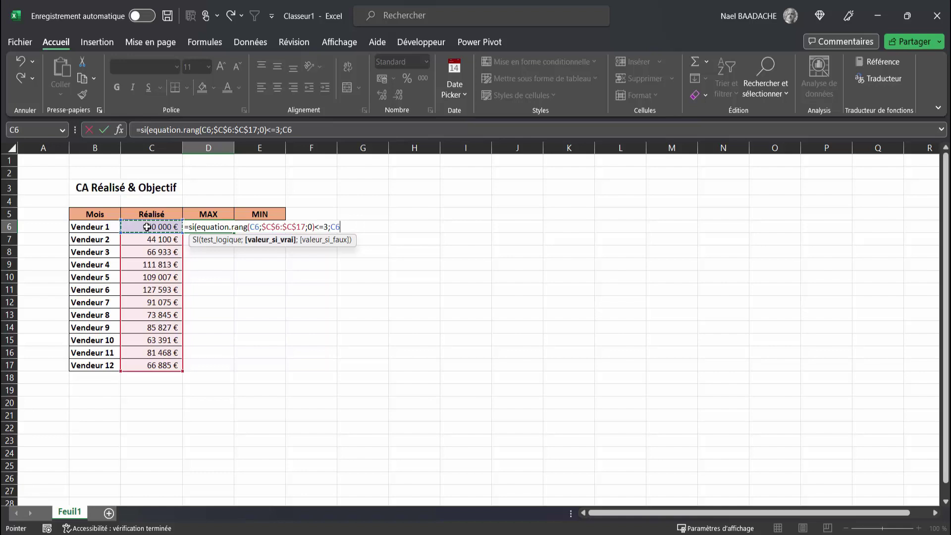
{"action": "type", "text": ";"}
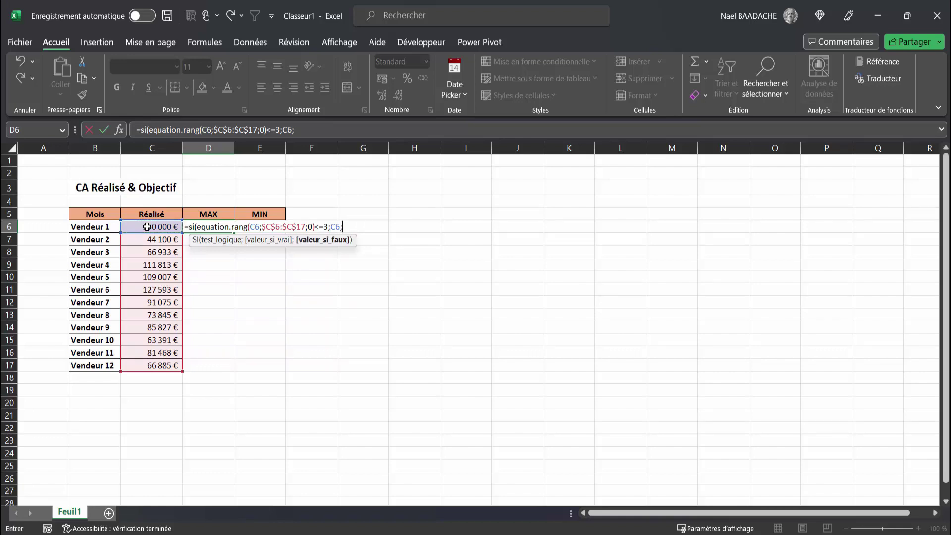
{"action": "type", "text": "NA("}
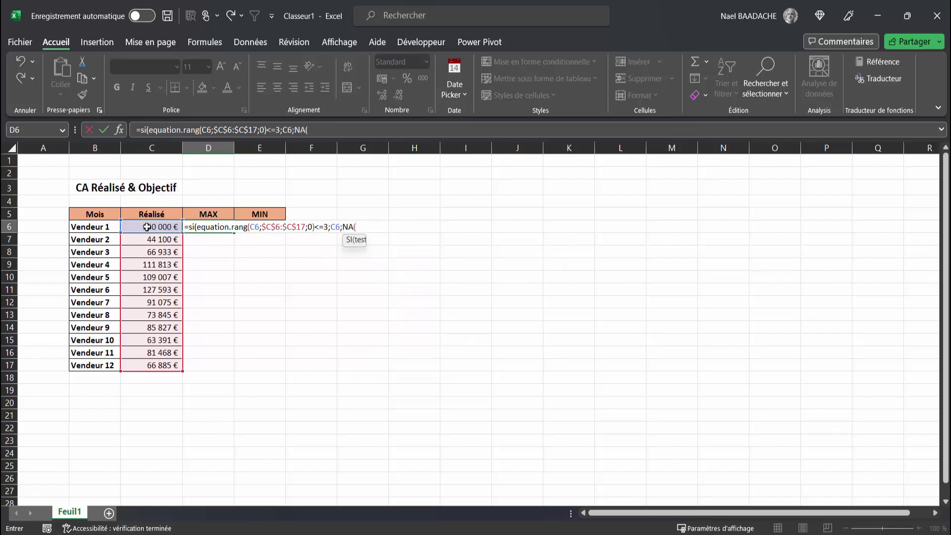
{"action": "type", "text": ")"}
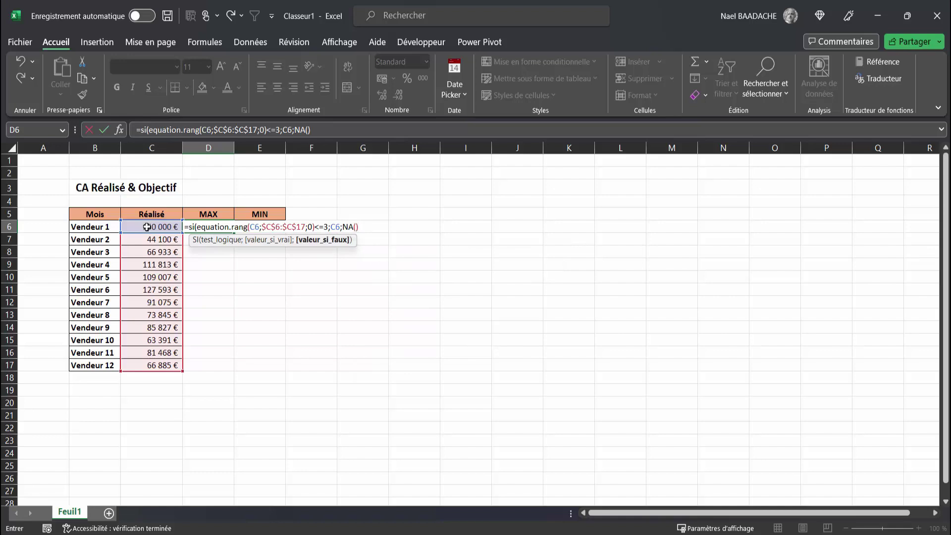
{"action": "type", "text": ")"}
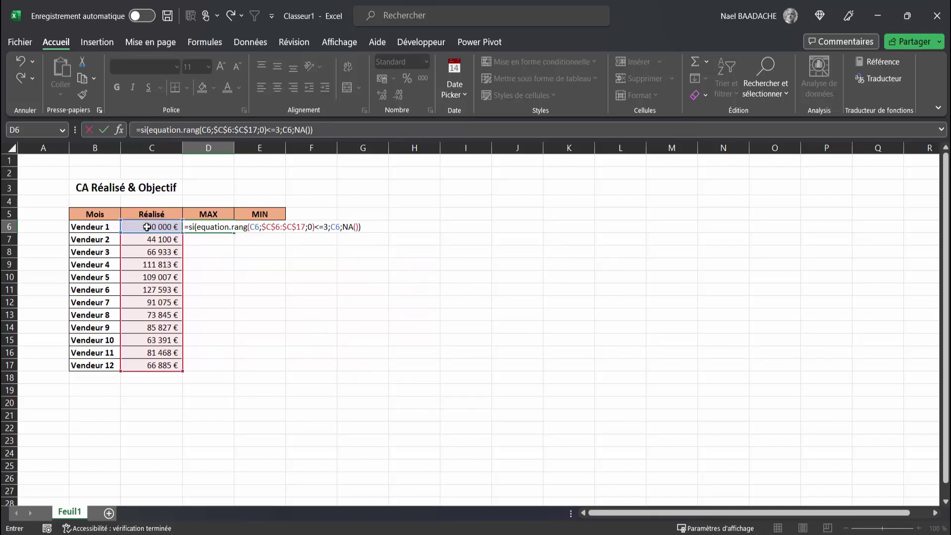
{"action": "key", "text": "Return"}
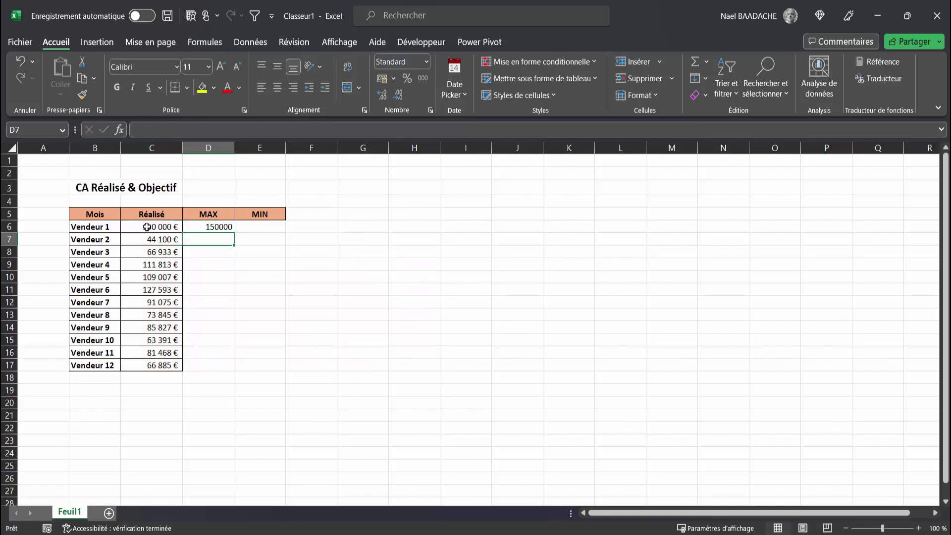
- Fill the MAX formula from D6 down to D17 for all the sellers
{"action": "left_click", "coordinate": [206, 225]}
{"action": "left_click_drag", "start_coordinate": [234, 232], "coordinate": [220, 365]}
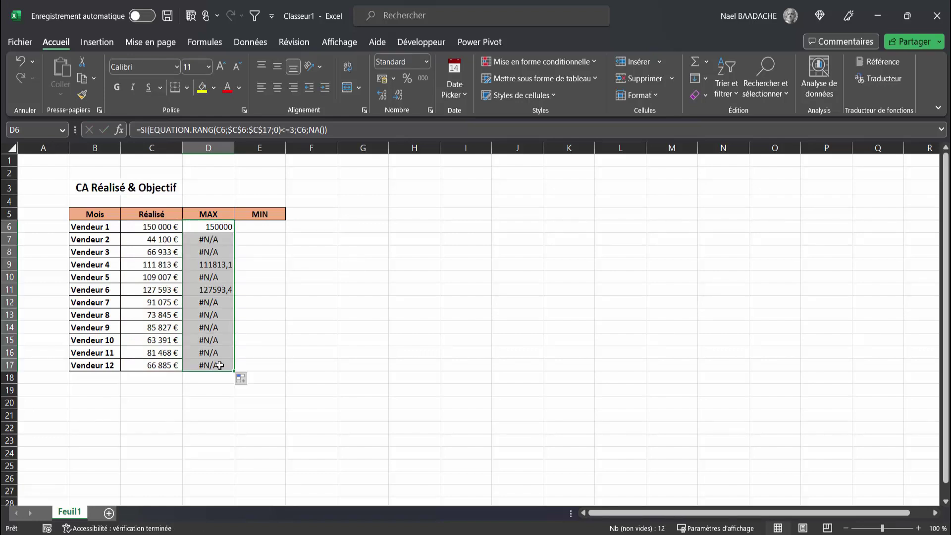
{"action": "left_click", "coordinate": [263, 226]}
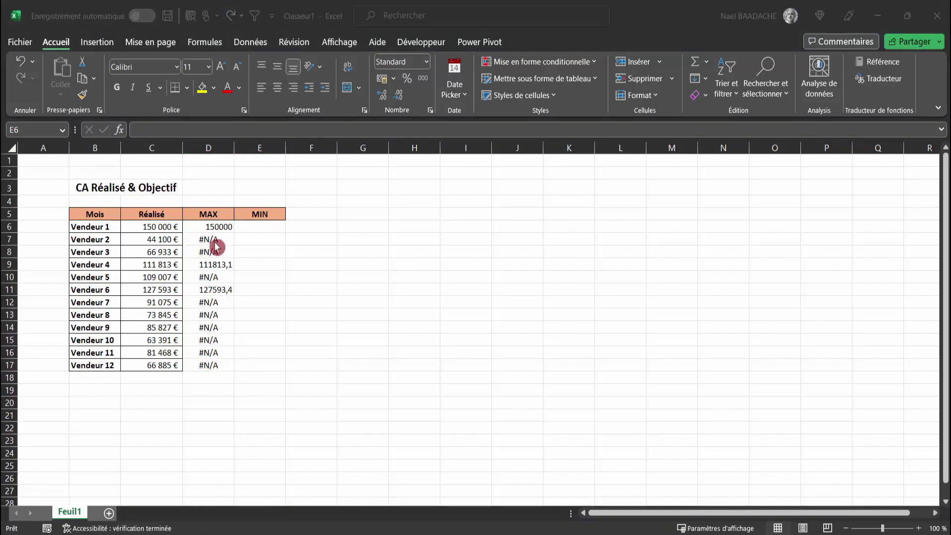
{"action": "left_click", "coordinate": [259, 227]}
{"action": "left_click", "coordinate": [213, 226]}
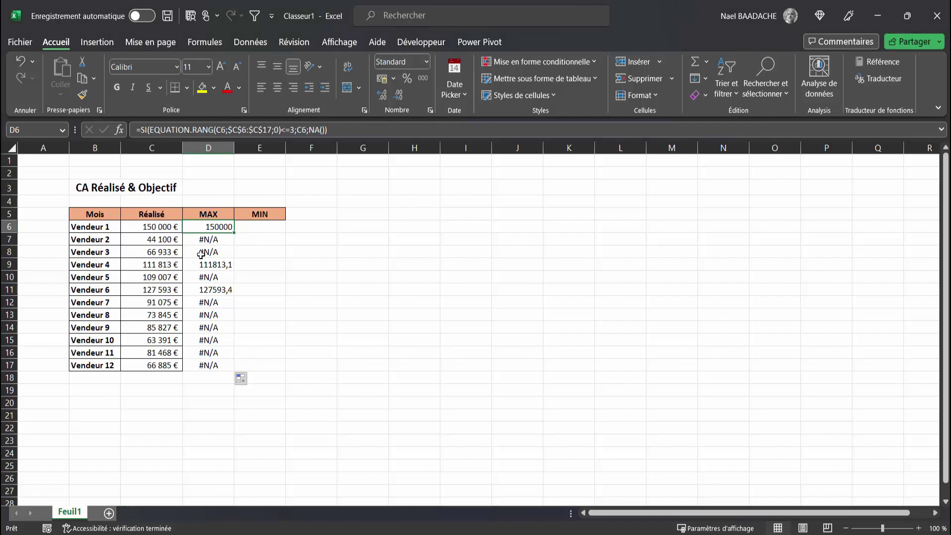
{"action": "left_click", "coordinate": [164, 262]}
{"action": "left_click", "coordinate": [166, 291]}
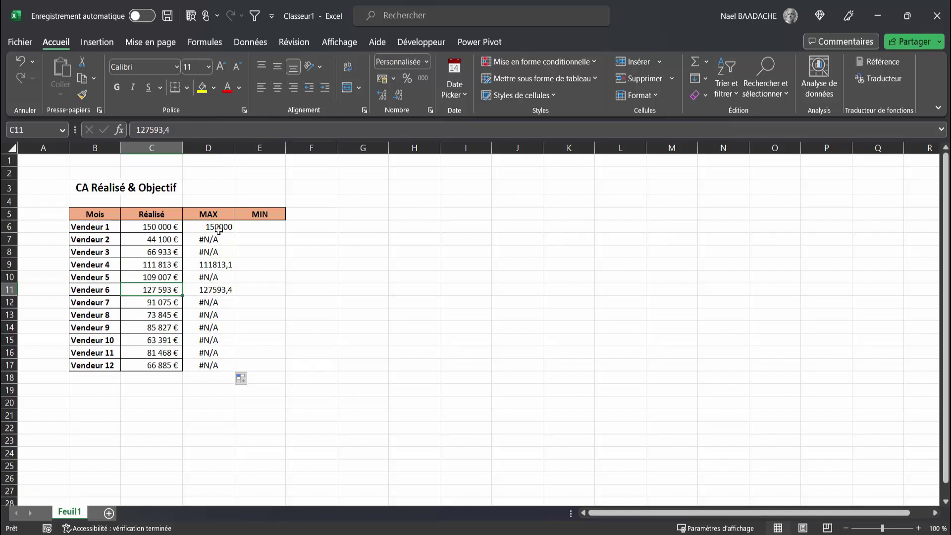
- Begin an SI formula in E6 that uses EQUATION.RANG in its logical test
{"action": "left_click", "coordinate": [258, 228]}
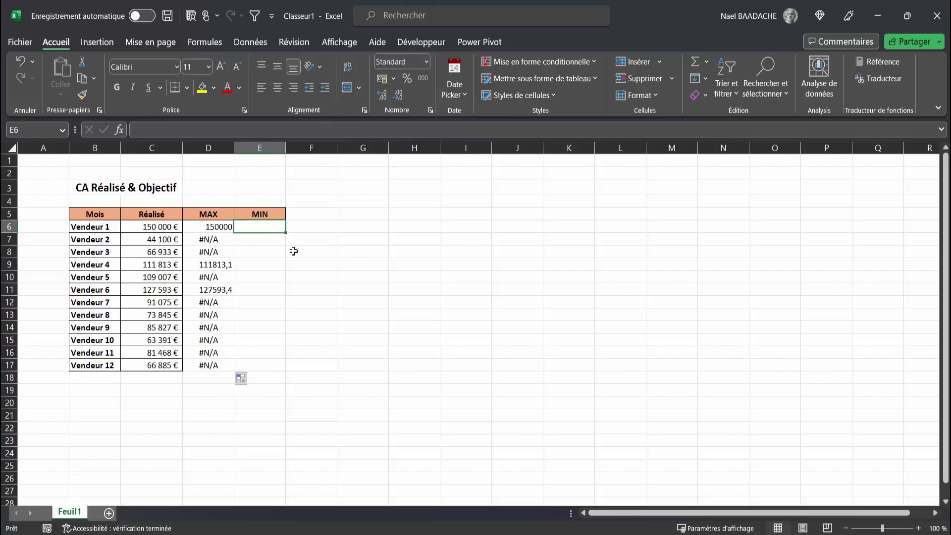
{"action": "type", "text": "="}
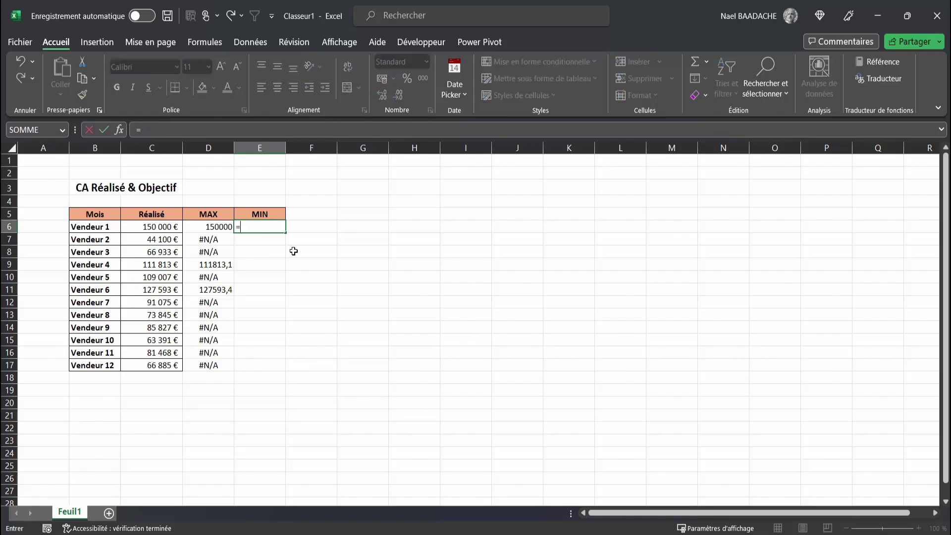
{"action": "type", "text": "si("}
{"action": "type", "text": "equation"}
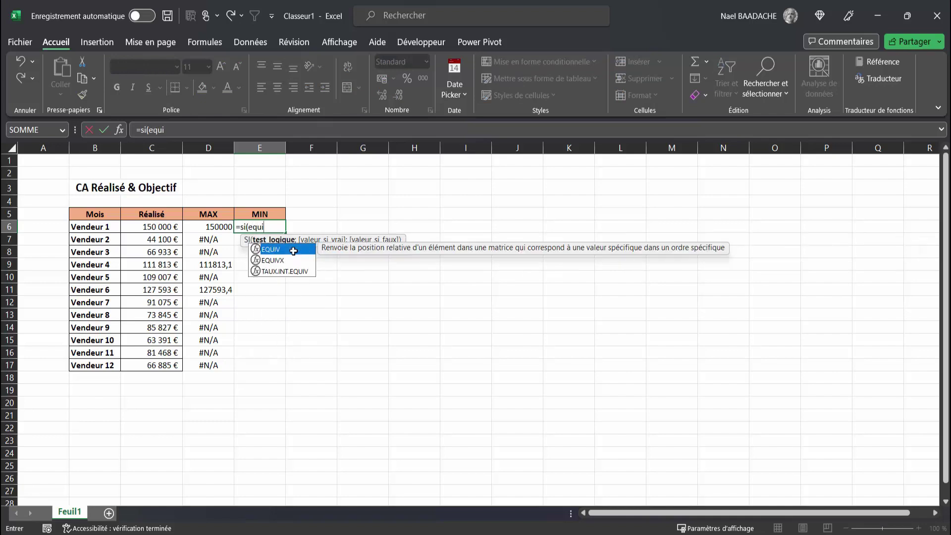
{"action": "type", "text": ".rang("}
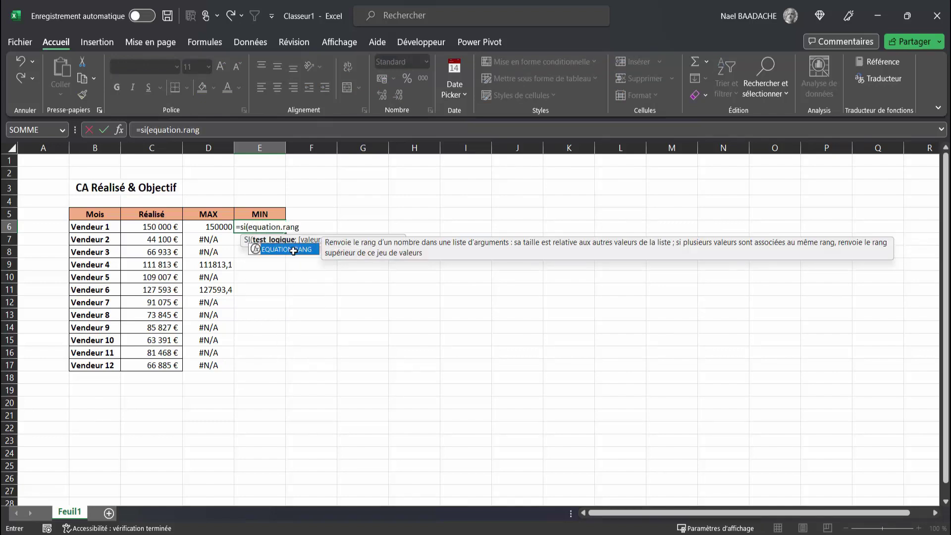
- Rank C6 within the absolute range $C$6:$C$17 in ascending order (1), followed by a less-than-or-equal comparison
{"action": "left_click", "coordinate": [157, 230]}
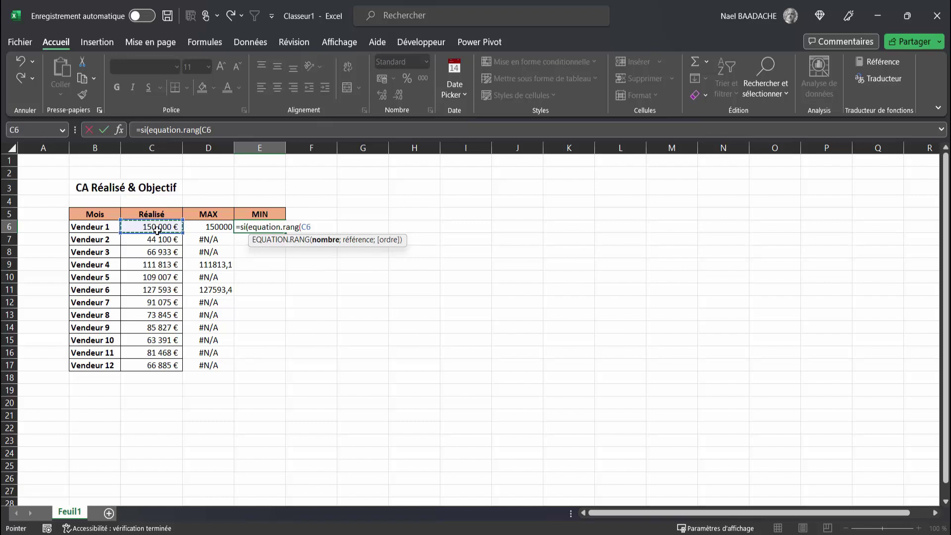
{"action": "type", "text": ";"}
{"action": "left_click", "coordinate": [161, 231]}
{"action": "left_click_drag", "start_coordinate": [162, 231], "coordinate": [159, 361]}
{"action": "key", "text": "F4"}
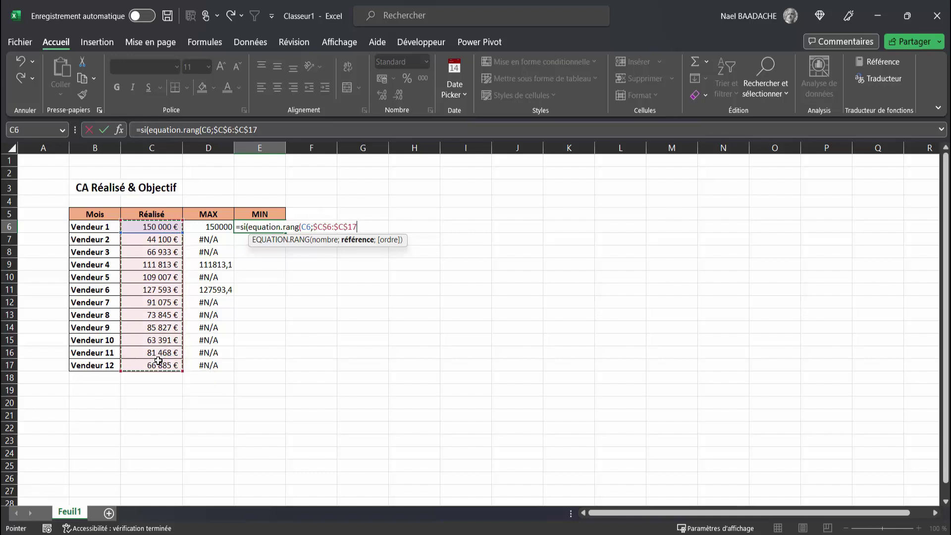
{"action": "type", "text": ";"}
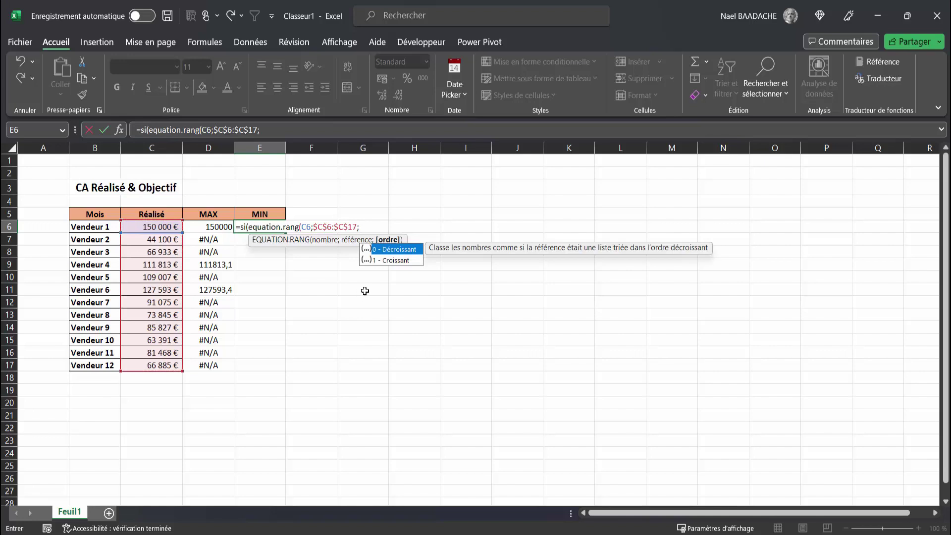
{"action": "left_click", "coordinate": [394, 263]}
{"action": "type", "text": ")<="}
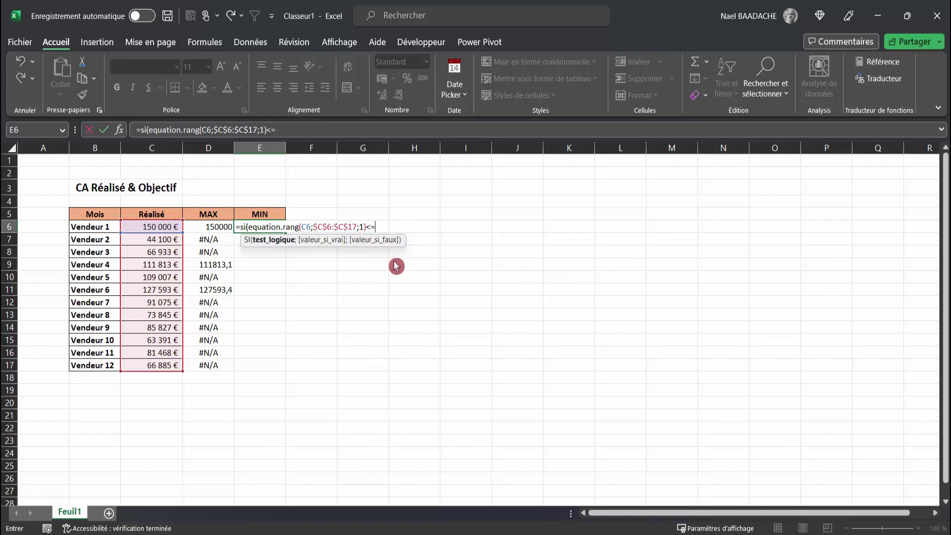
- Complete the SI formula in E6 with a threshold of 3, returning C6 if true and NA() otherwise
{"action": "type", "text": "3;"}
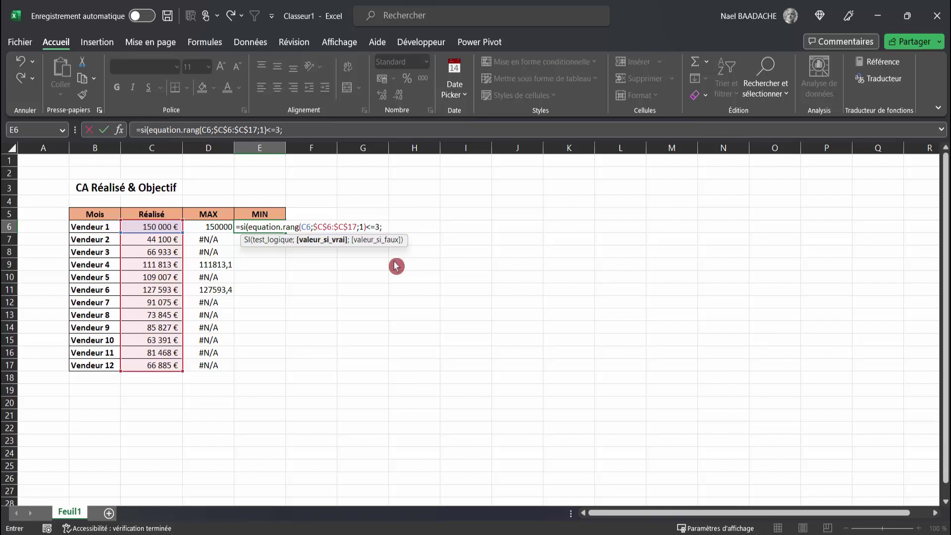
{"action": "left_click", "coordinate": [164, 228]}
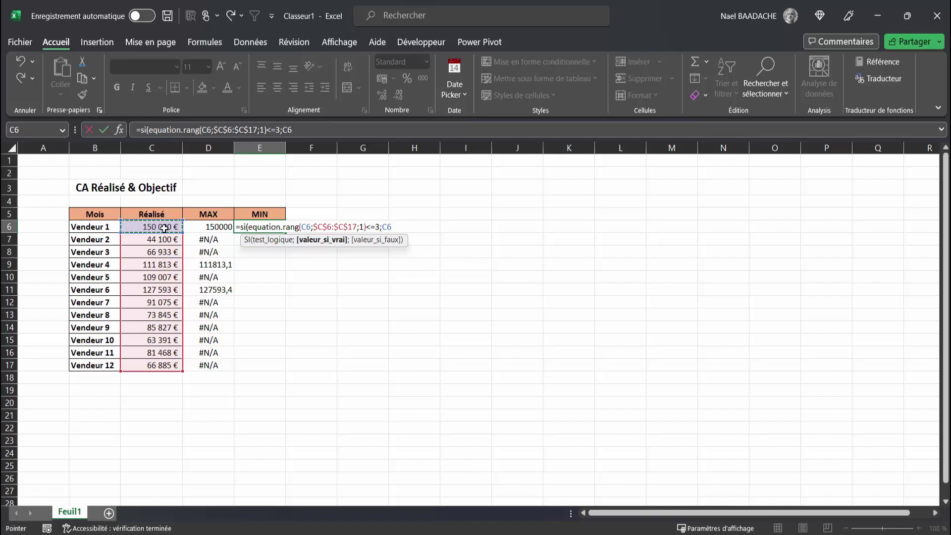
{"action": "type", "text": ";"}
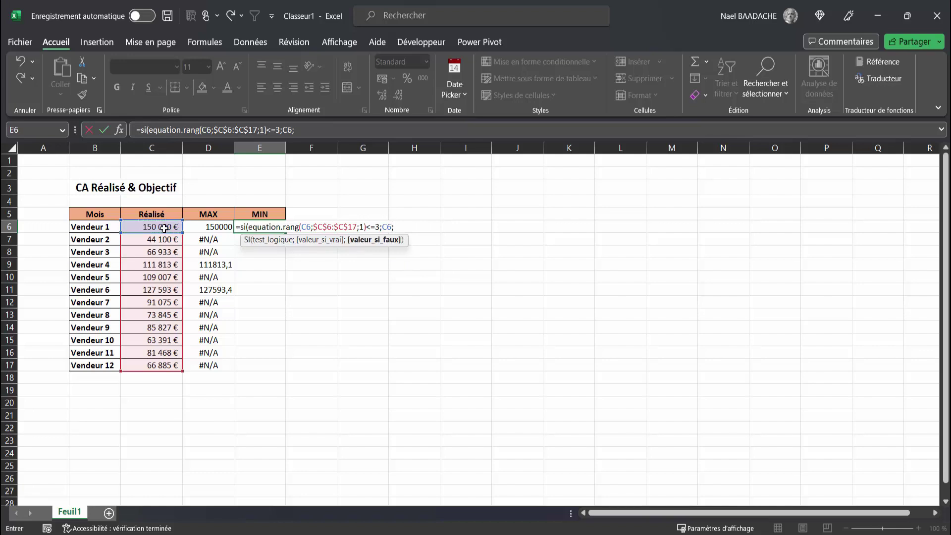
{"action": "type", "text": "NA"}
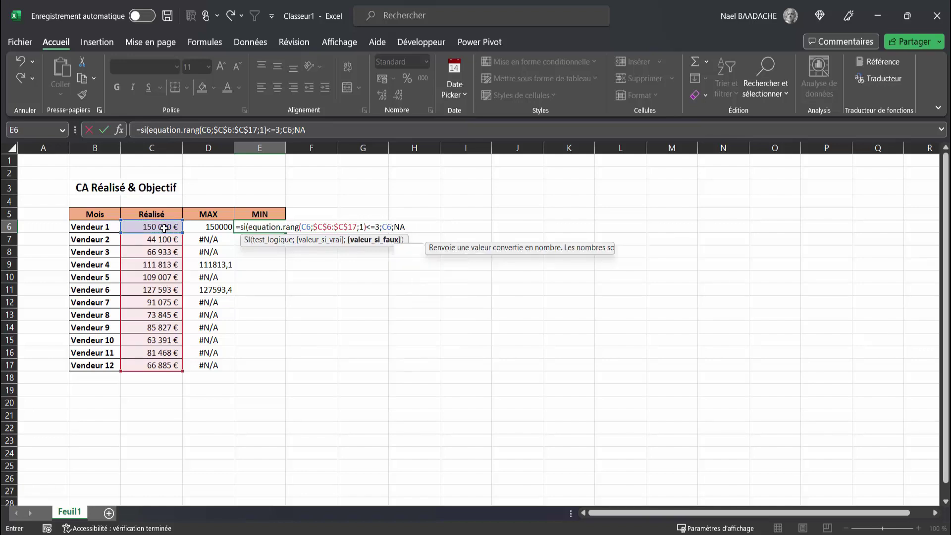
{"action": "type", "text": "()"}
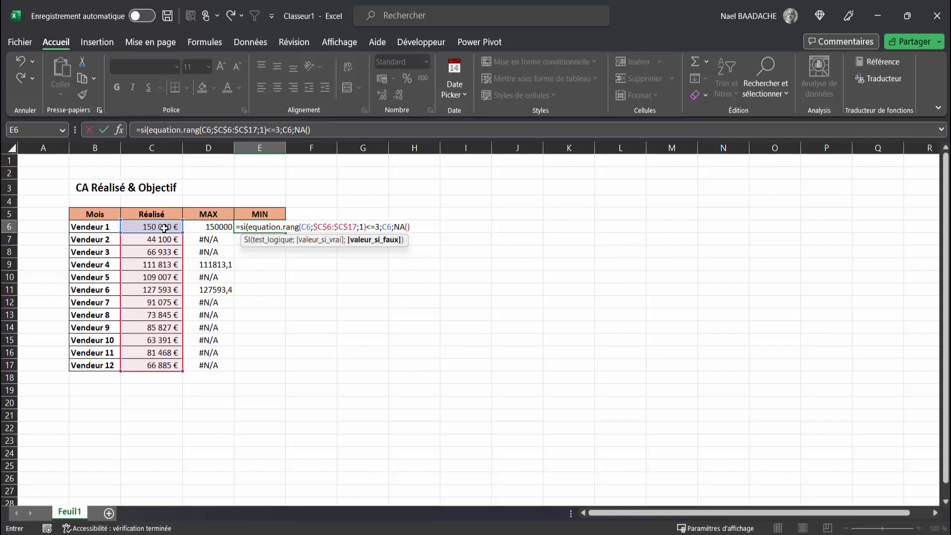
{"action": "type", "text": ")"}
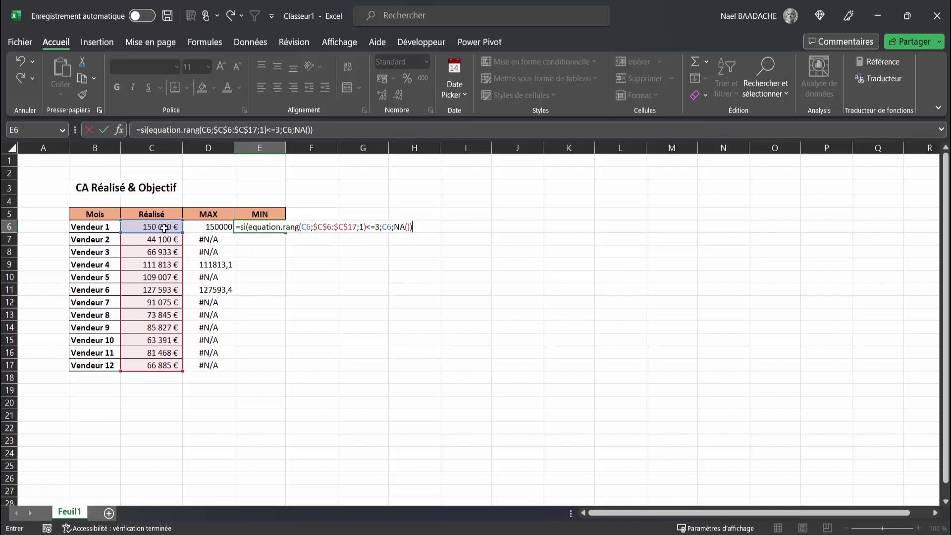
{"action": "key", "text": "Return"}
- Fill the MIN formula from E6 down to E17 and check which sellers it flags
{"action": "left_click", "coordinate": [278, 227]}
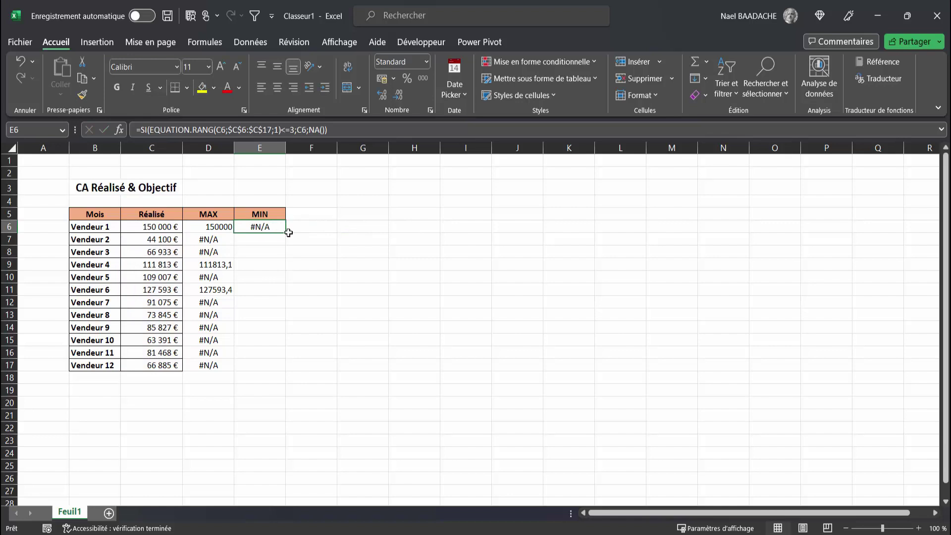
{"action": "left_click_drag", "start_coordinate": [287, 231], "coordinate": [285, 369]}
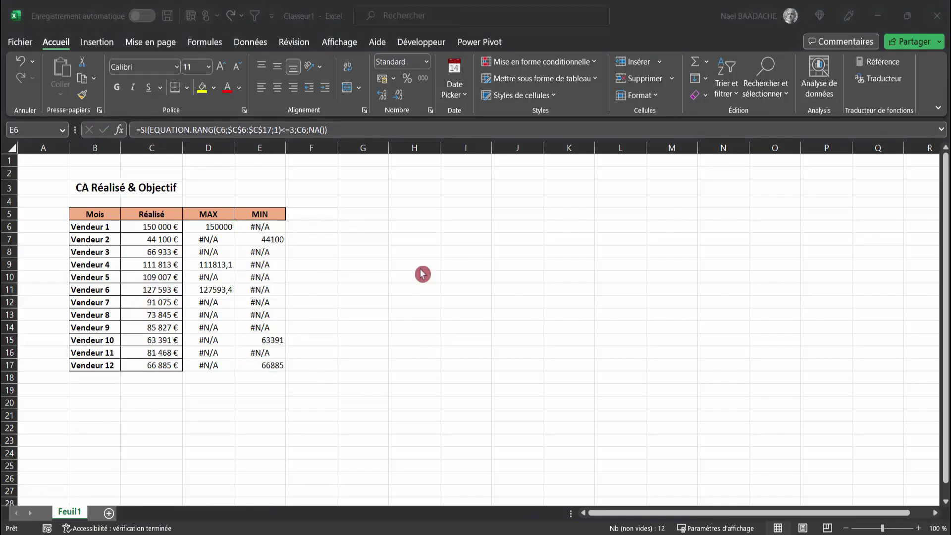
{"action": "left_click", "coordinate": [267, 239]}
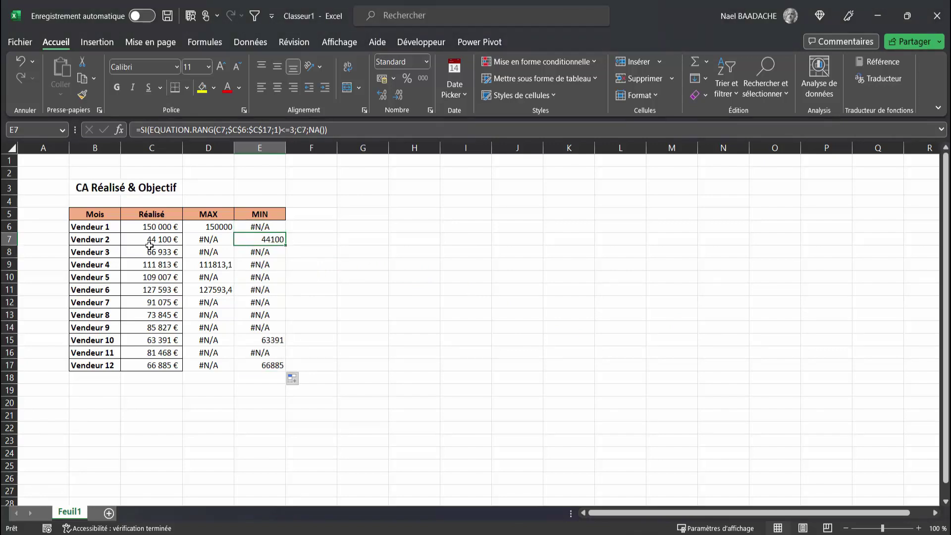
{"action": "left_click", "coordinate": [87, 241]}
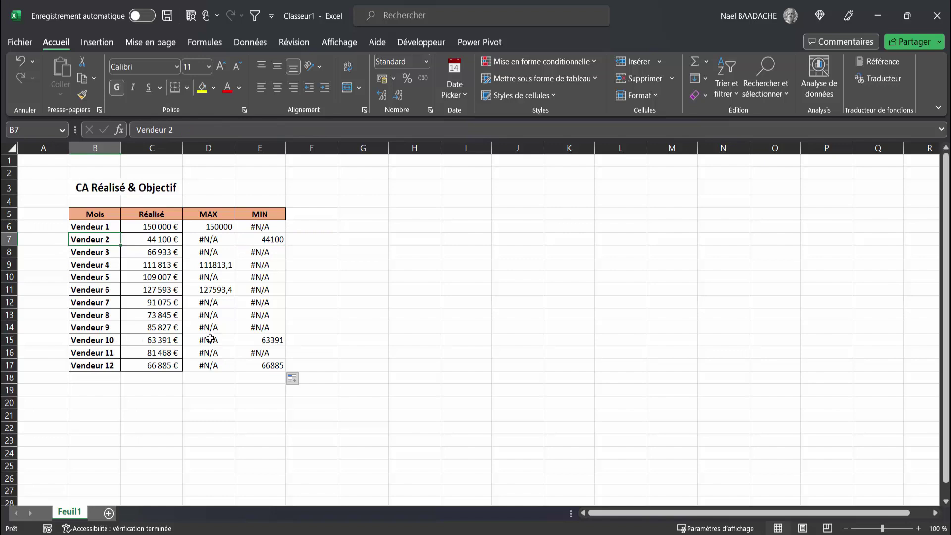
{"action": "left_click", "coordinate": [104, 339]}
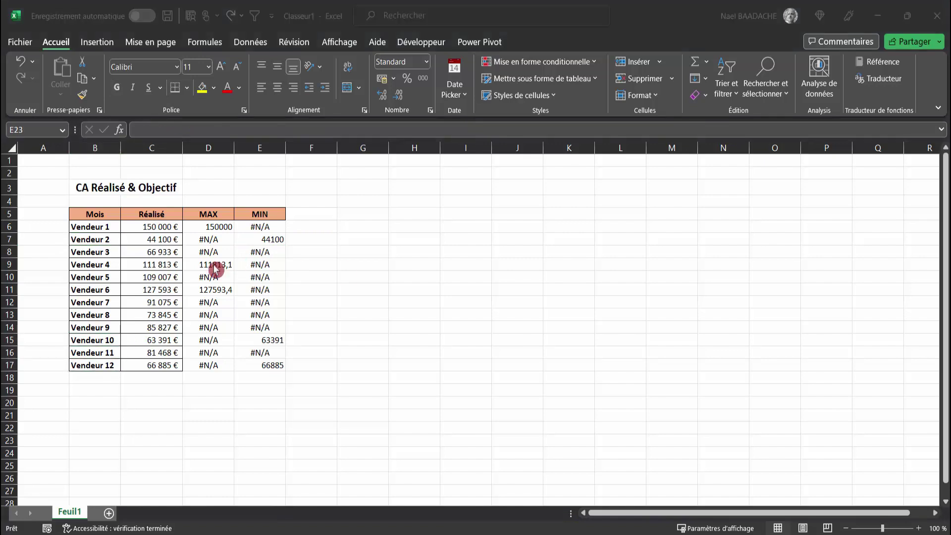
- Insert a default clustered column chart from the whole seller table and enlarge it to extend from column G to column P
{"action": "left_click", "coordinate": [138, 277]}
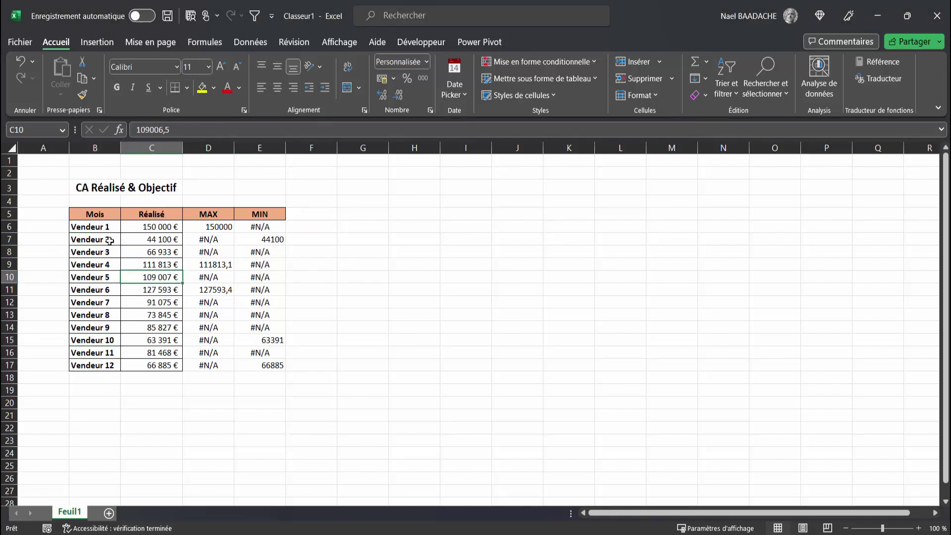
{"action": "key", "text": "ctrl+a"}
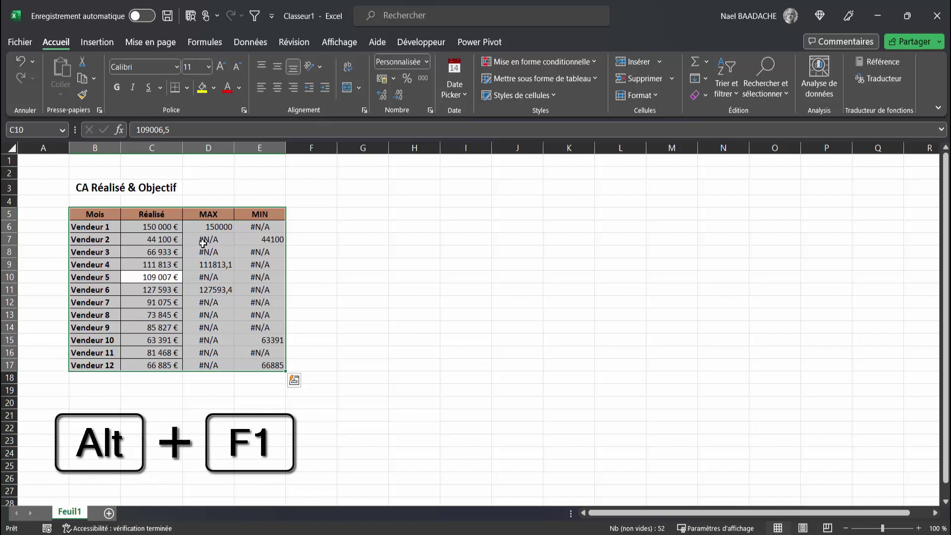
{"action": "key", "text": "alt+F1"}
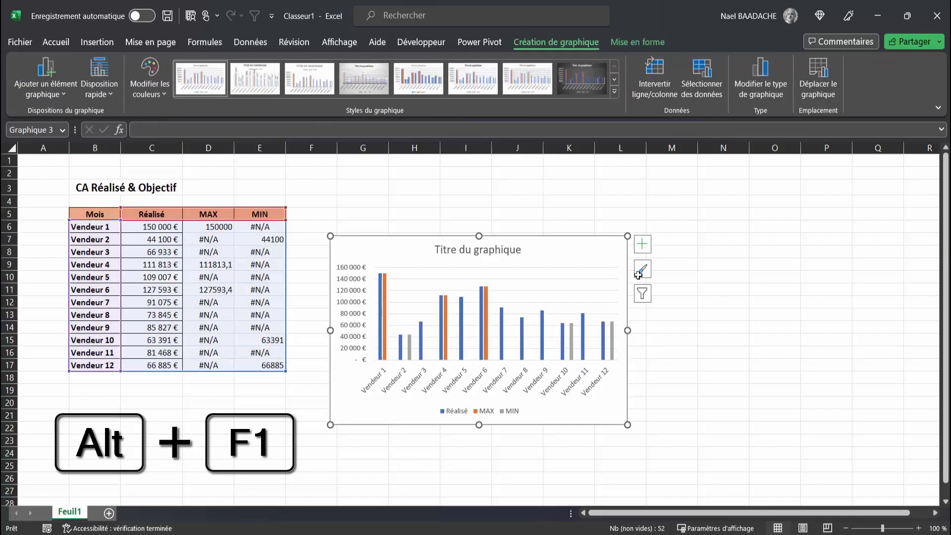
{"action": "left_click_drag", "start_coordinate": [628, 236], "coordinate": [813, 174]}
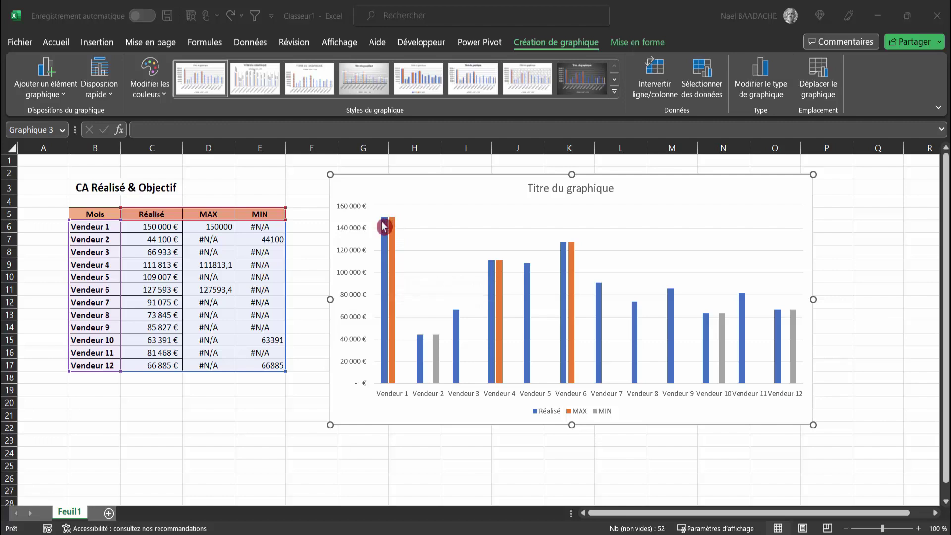
{"action": "mouse_move", "coordinate": [393, 224]}
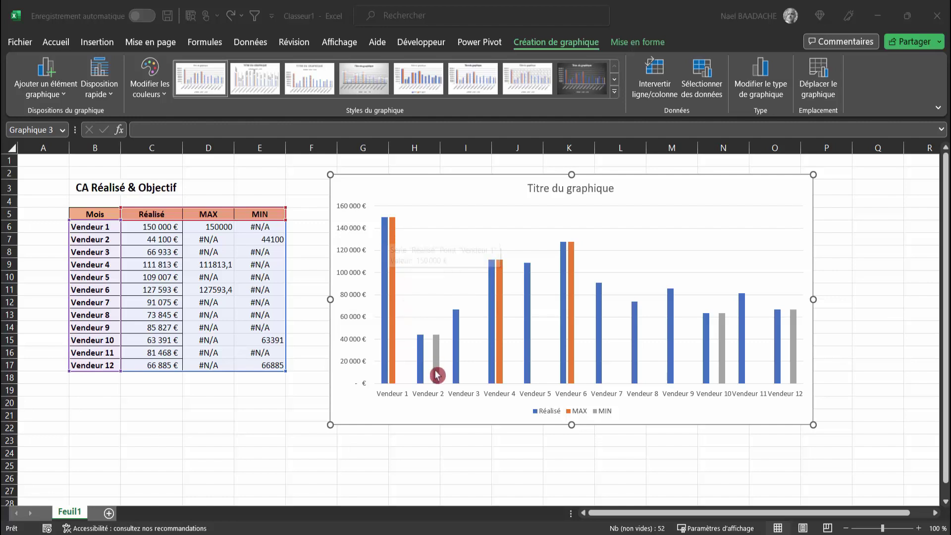
{"action": "mouse_move", "coordinate": [423, 341]}
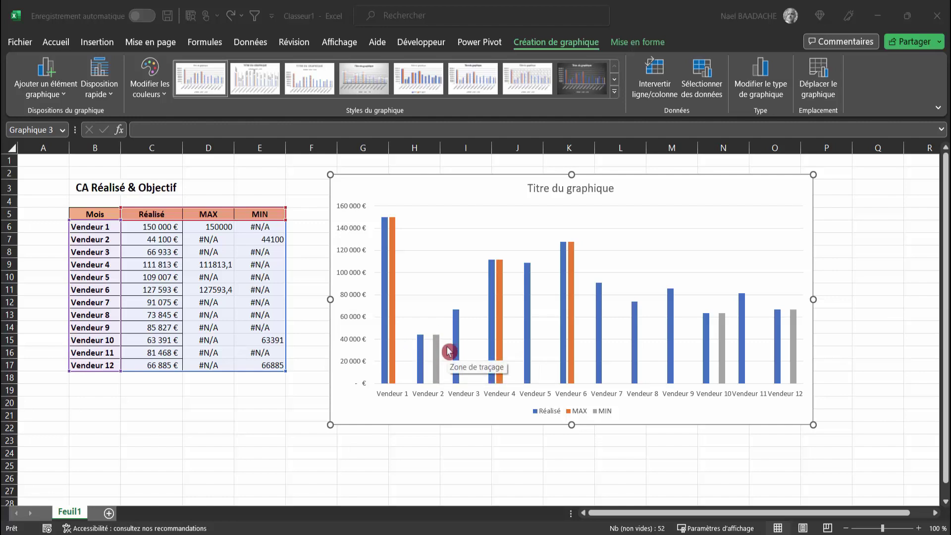
{"action": "key", "text": "Escape"}
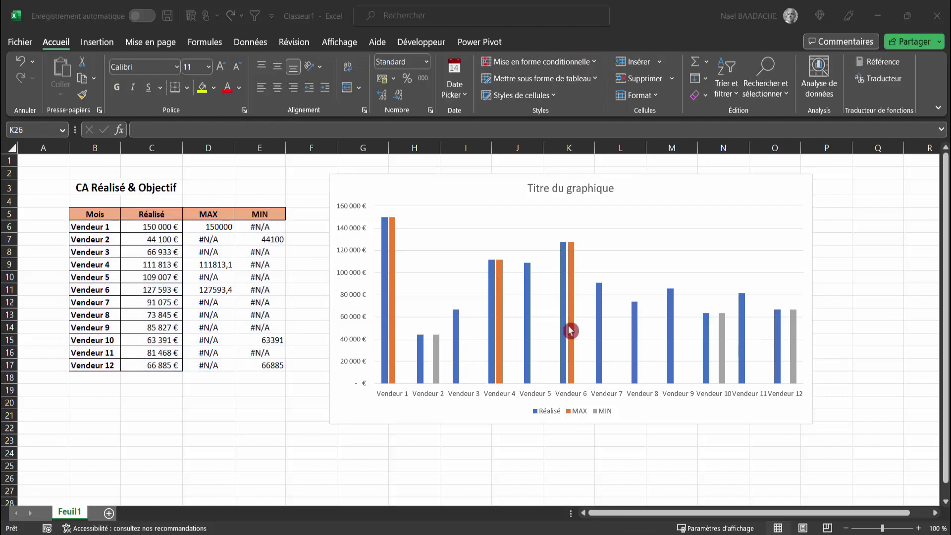
- Set the series overlap to 100 % and the gap width to 100 % for the chart's MAX series
{"action": "double_click", "coordinate": [394, 224]}
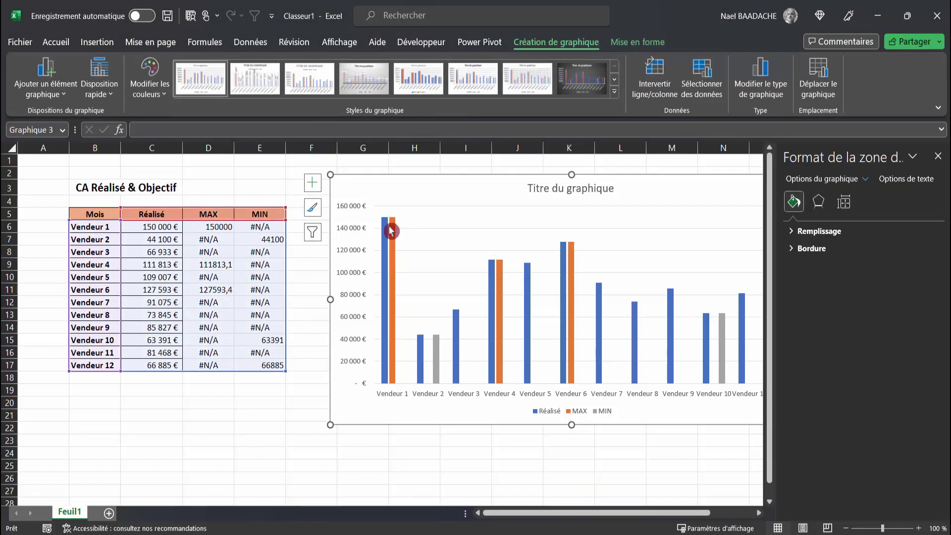
{"action": "left_click", "coordinate": [394, 232]}
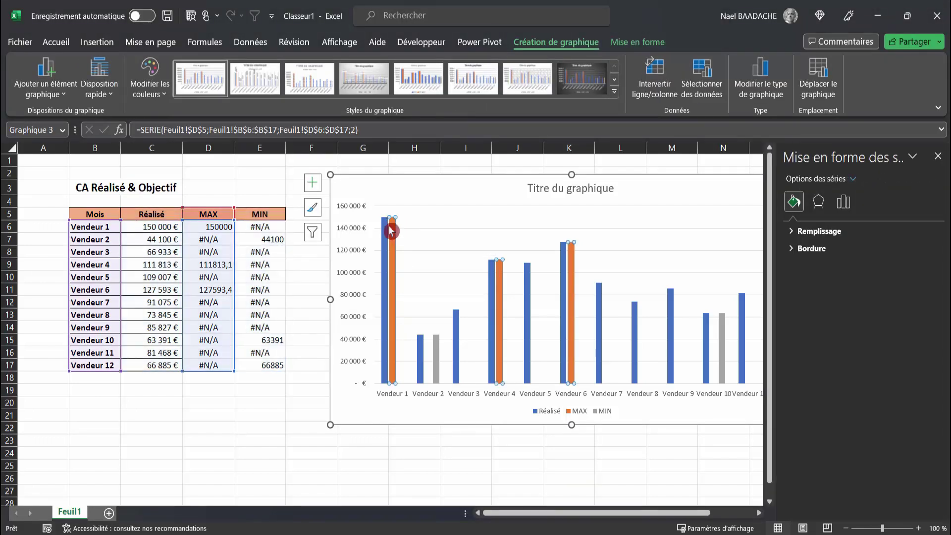
{"action": "left_click", "coordinate": [844, 203]}
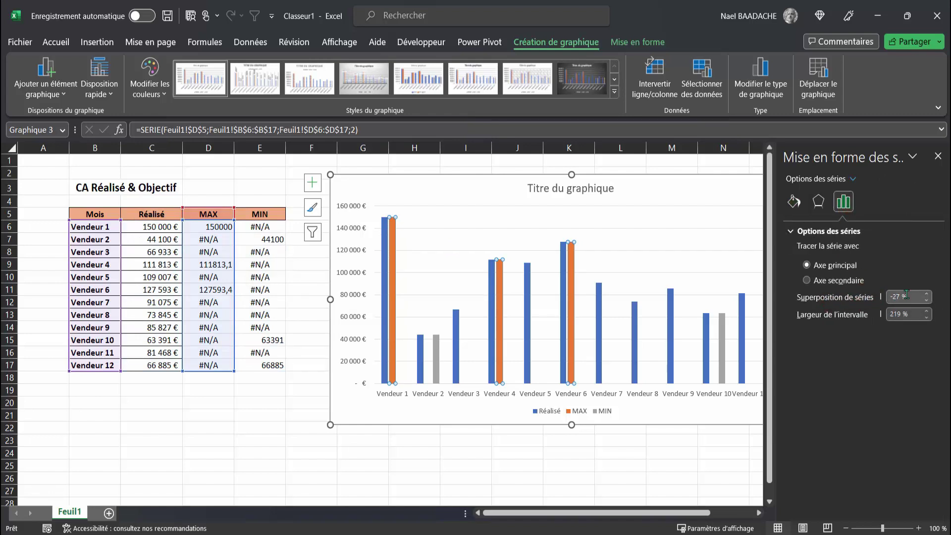
{"action": "left_click_drag", "start_coordinate": [908, 295], "coordinate": [862, 297]}
{"action": "left_click_drag", "start_coordinate": [911, 312], "coordinate": [872, 314]}
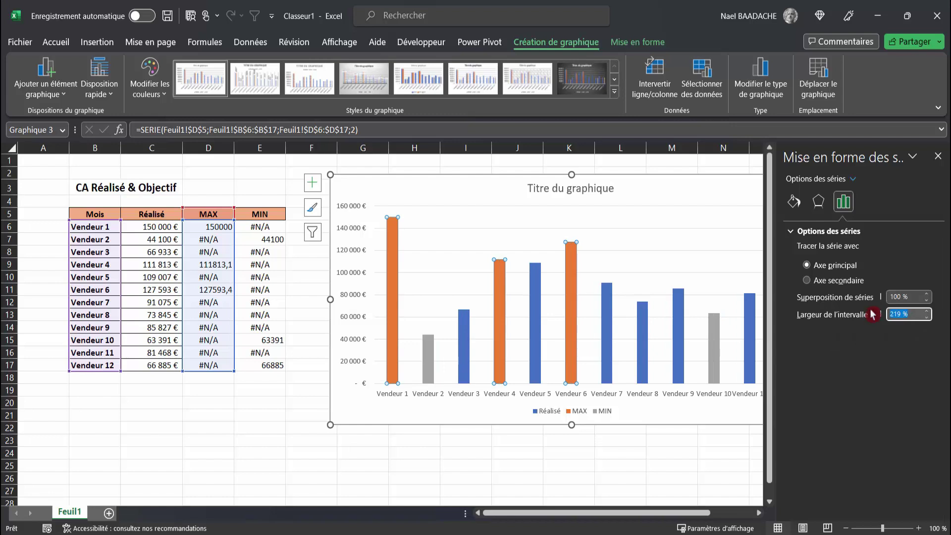
{"action": "key", "text": "Return"}
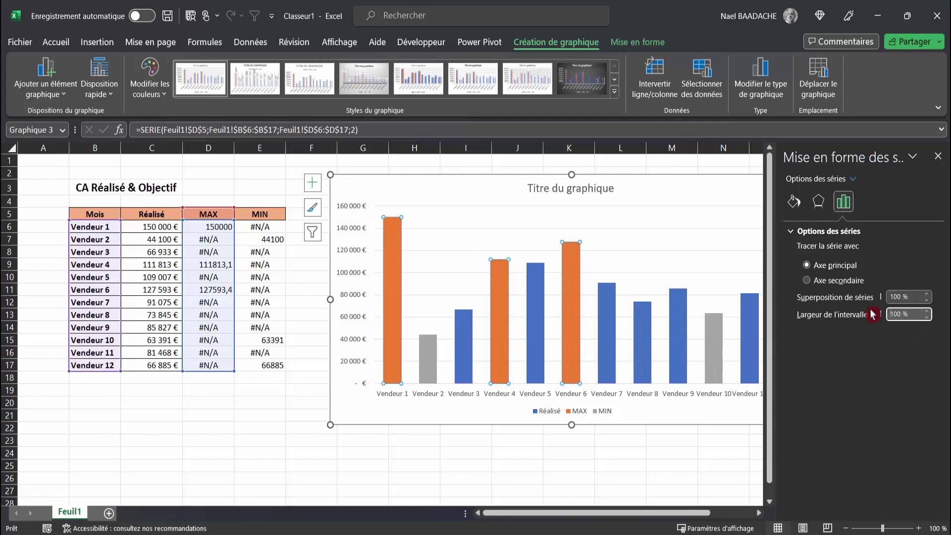
{"action": "left_click", "coordinate": [938, 156]}
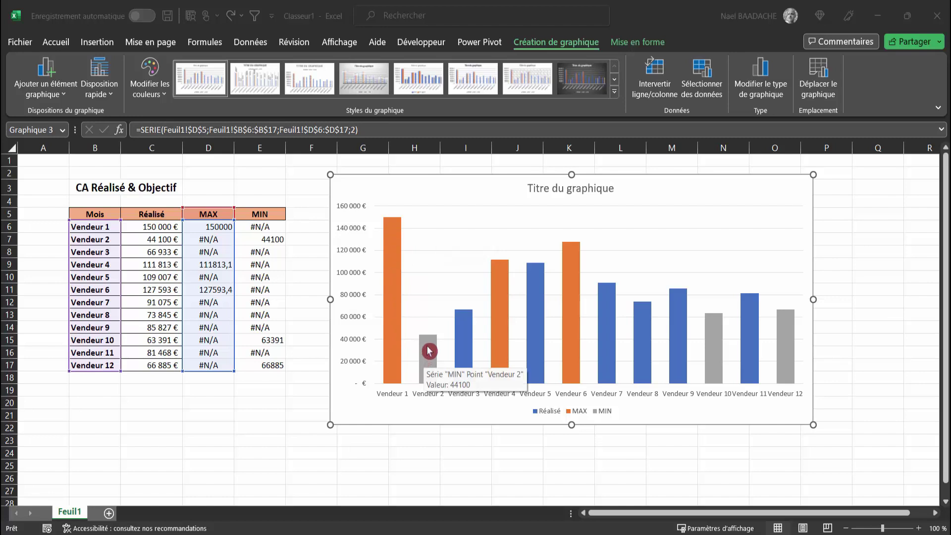
- Fill the chart's MAX series columns with the darkest green of the theme colours
{"action": "double_click", "coordinate": [396, 224]}
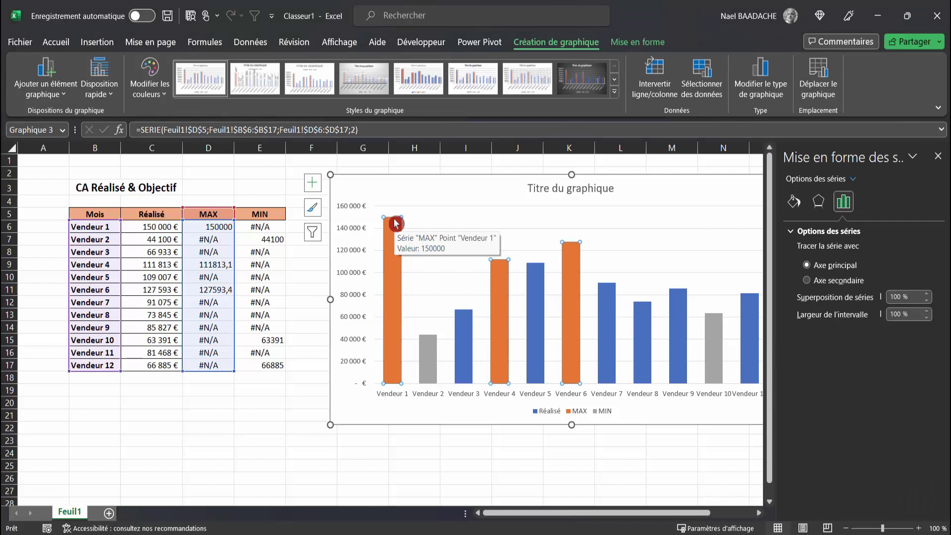
{"action": "left_click", "coordinate": [795, 201]}
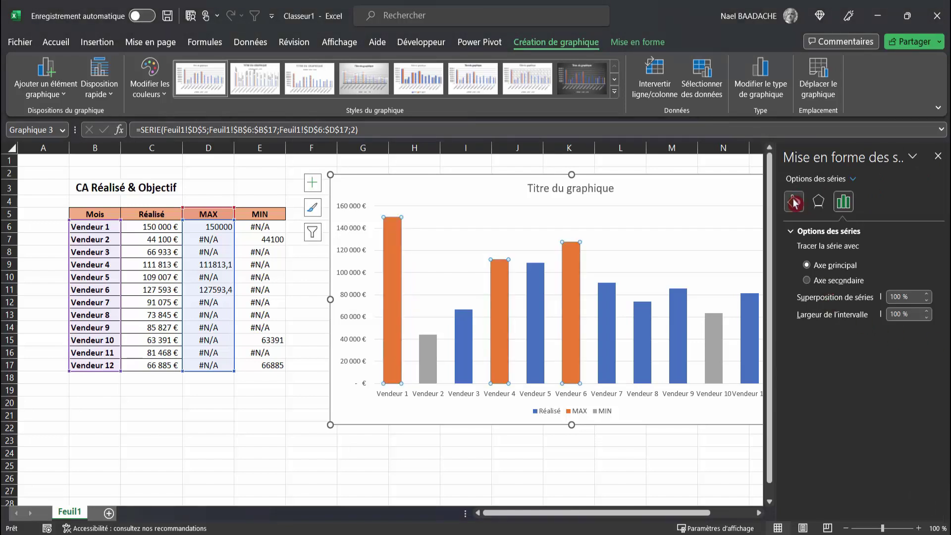
{"action": "left_click", "coordinate": [793, 202]}
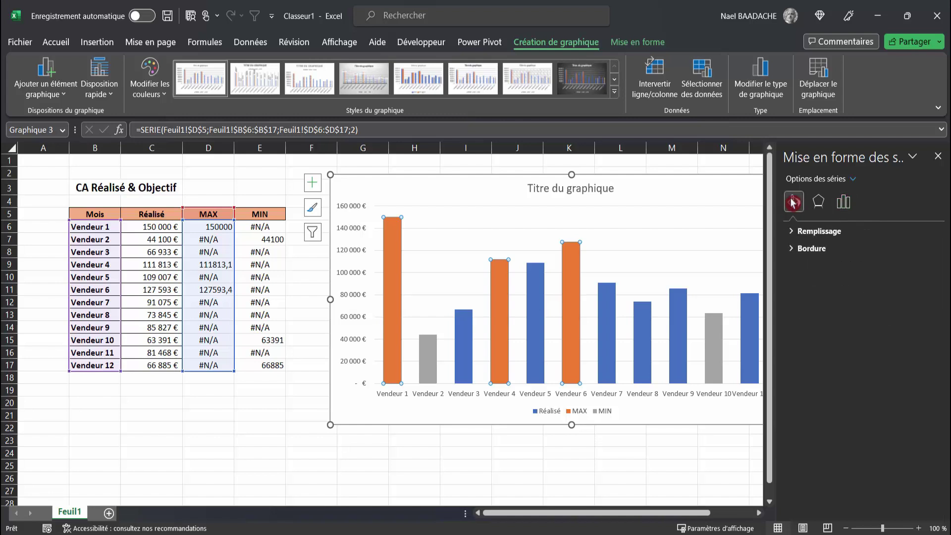
{"action": "left_click", "coordinate": [790, 232]}
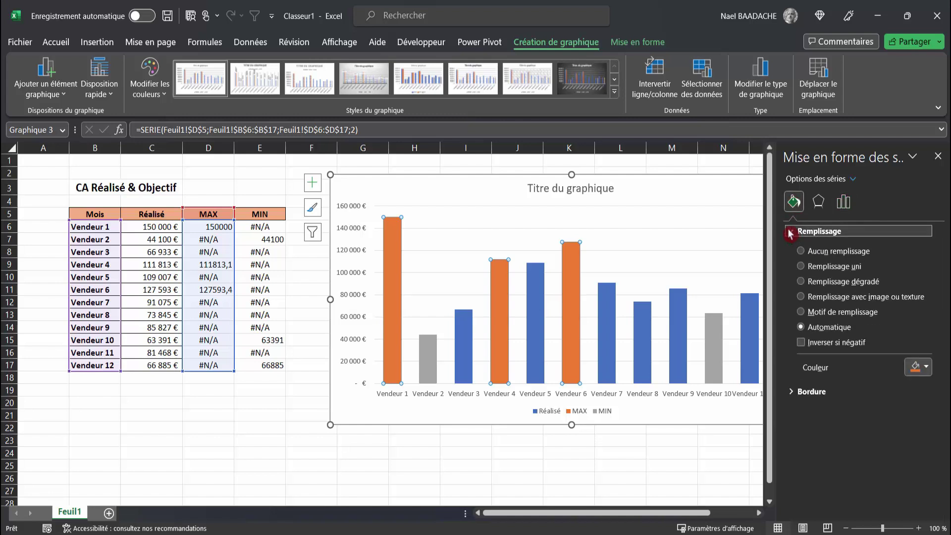
{"action": "left_click", "coordinate": [926, 368]}
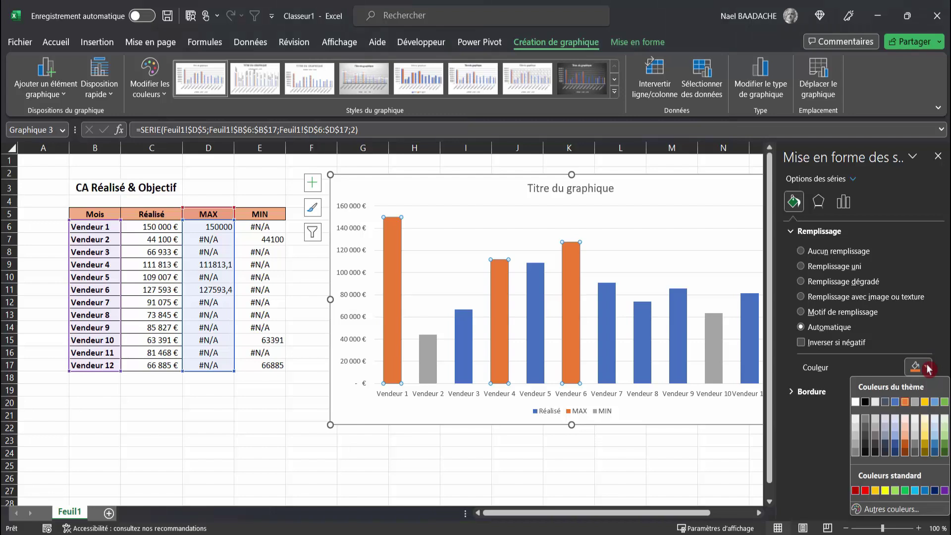
{"action": "left_click", "coordinate": [945, 454]}
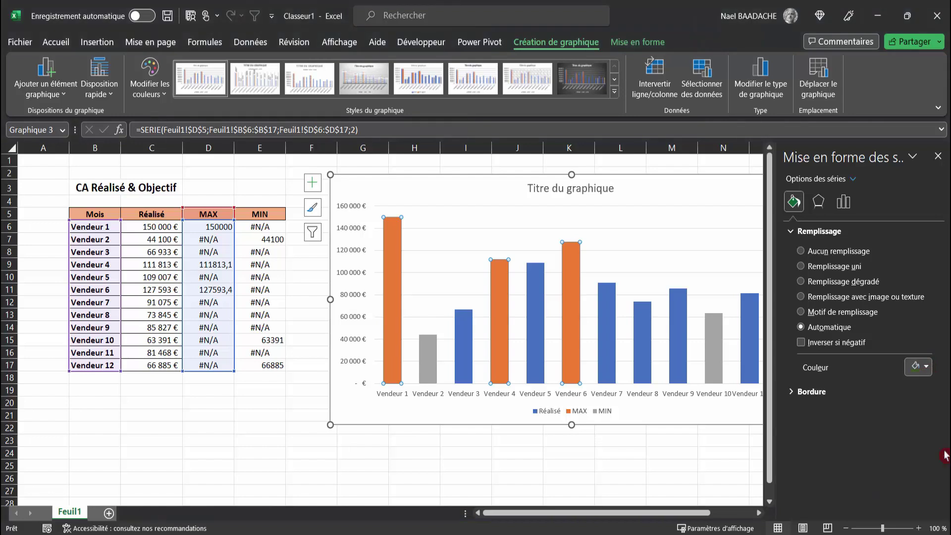
- Fill the chart's MIN series columns with the standard dark red colour
{"action": "left_click", "coordinate": [430, 344]}
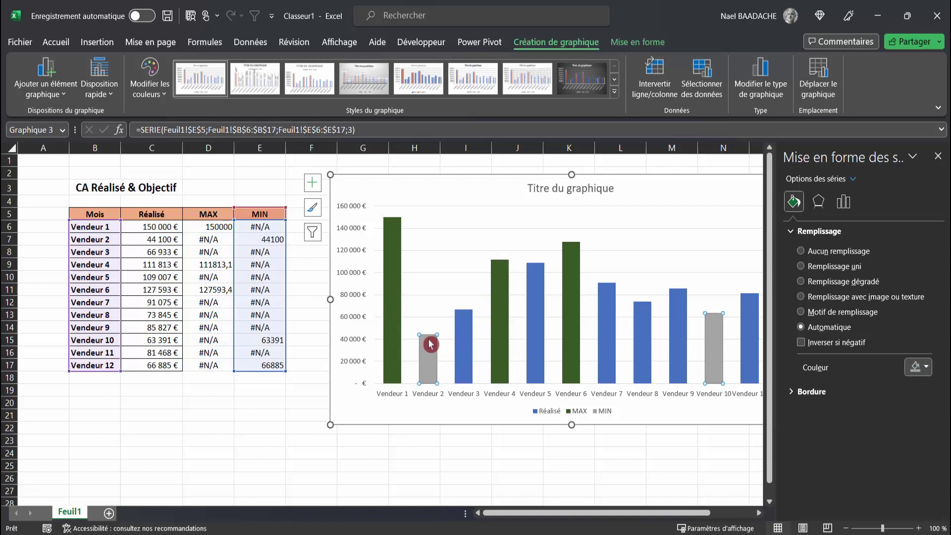
{"action": "left_click", "coordinate": [925, 368]}
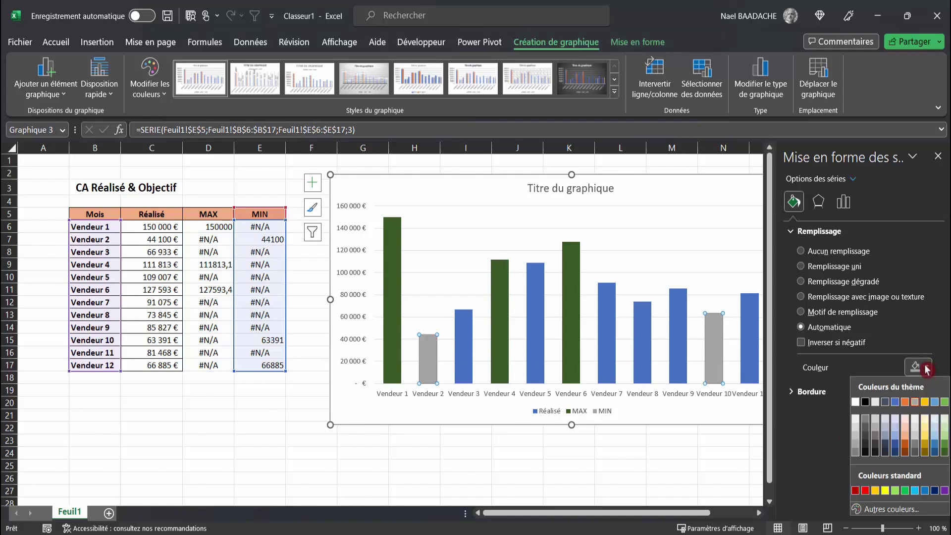
{"action": "left_click", "coordinate": [855, 490]}
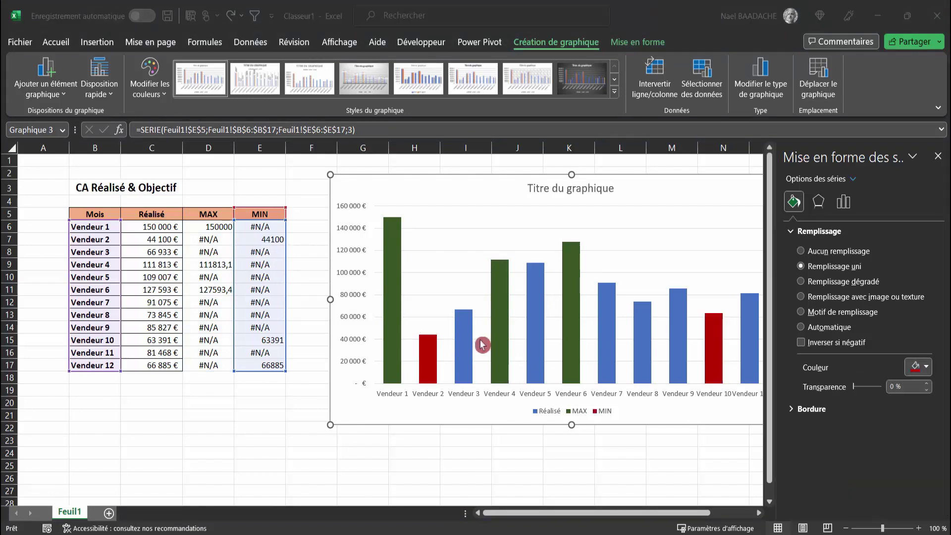
- Apply a gradient fill to the Réalisé series columns and close the formatting options
{"action": "left_click", "coordinate": [464, 315]}
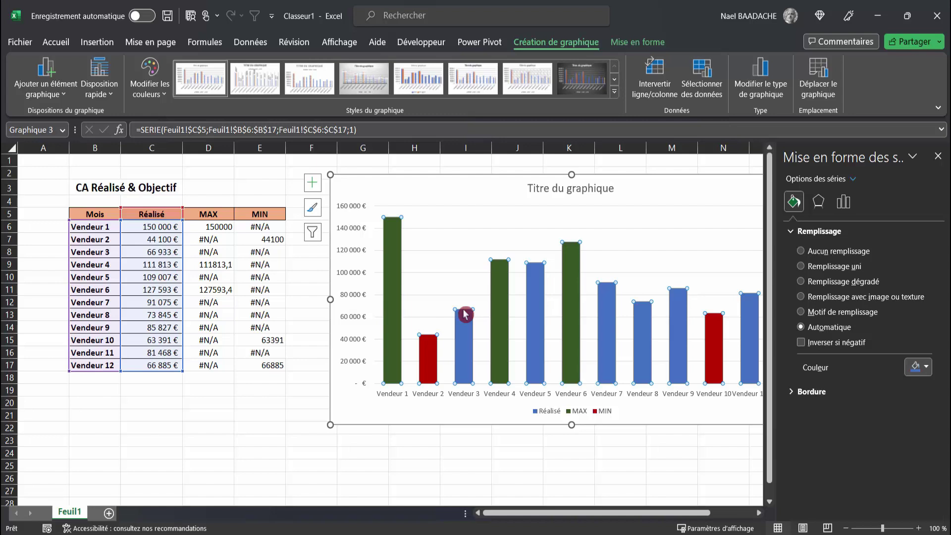
{"action": "left_click", "coordinate": [800, 281]}
{"action": "key", "text": "Escape"}
{"action": "key", "text": "Escape"}
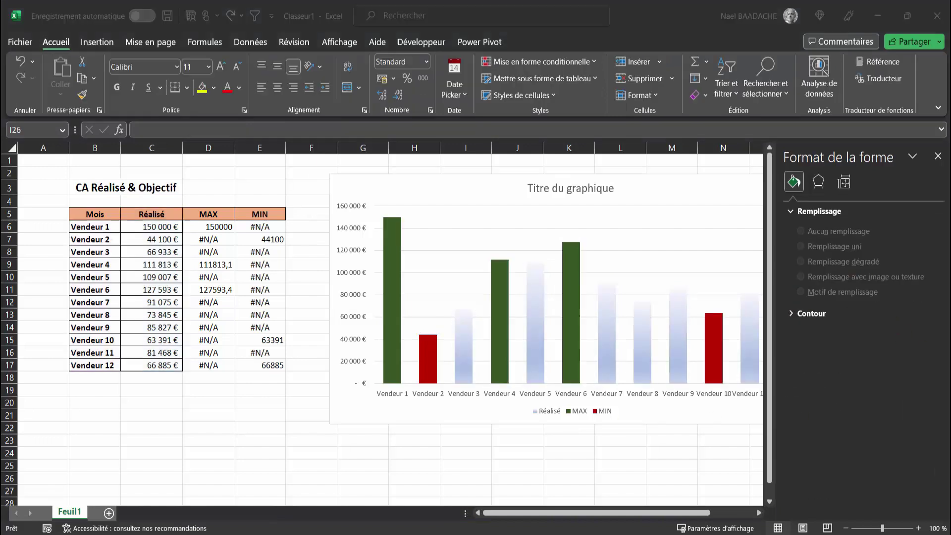
{"action": "left_click", "coordinate": [937, 156]}
- Add data labels showing each seller's Réalisé value above the chart's columns
{"action": "left_click", "coordinate": [740, 185]}
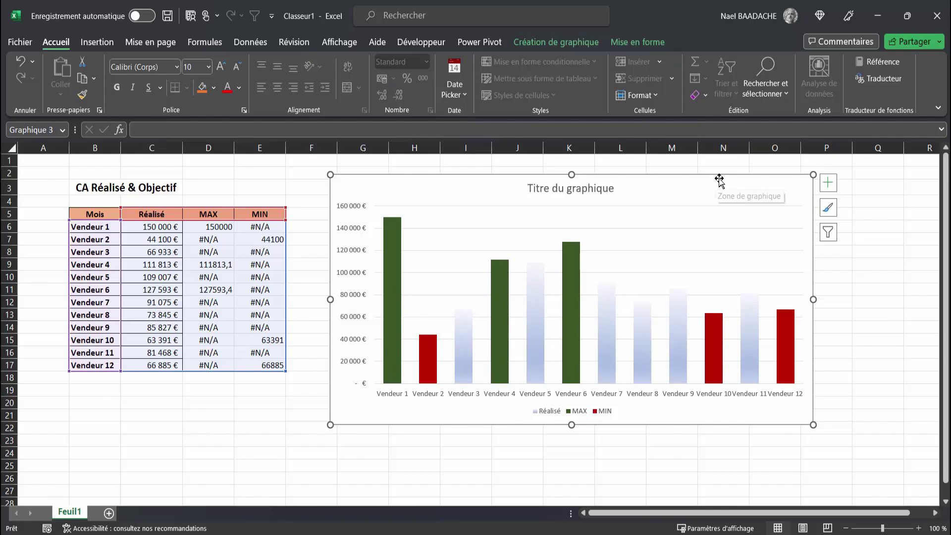
{"action": "left_click", "coordinate": [828, 189]}
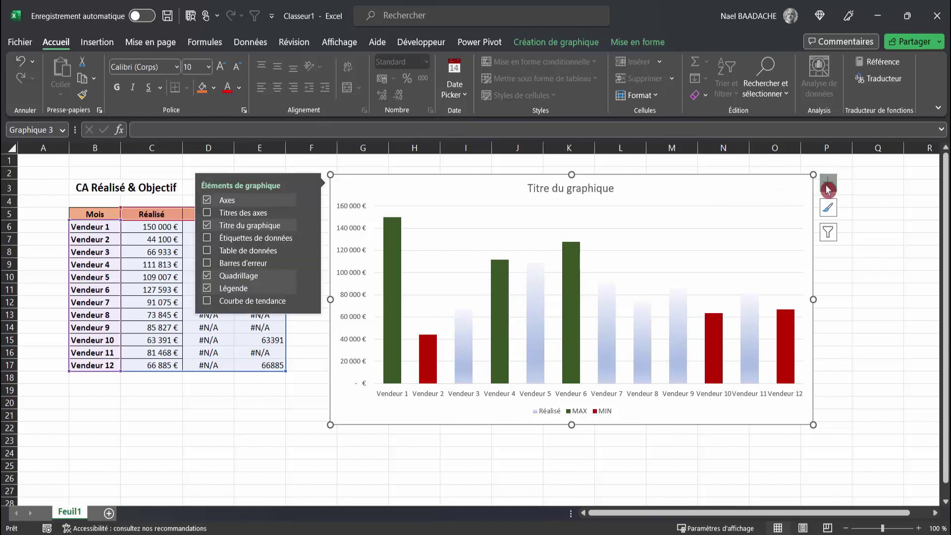
{"action": "left_click", "coordinate": [207, 238]}
{"action": "left_click", "coordinate": [208, 241]}
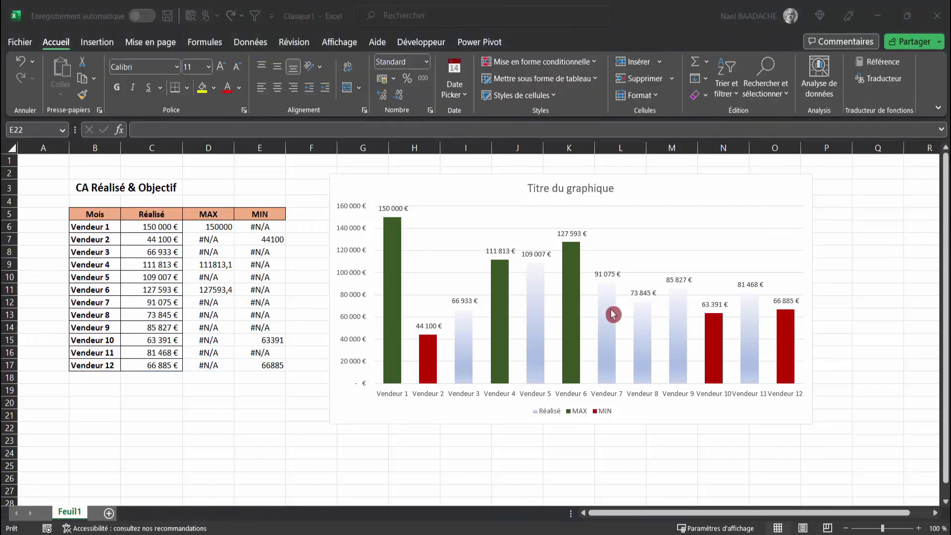
- Apply the custom thousands number format # " K€" to the chart's data labels
{"action": "double_click", "coordinate": [471, 302]}
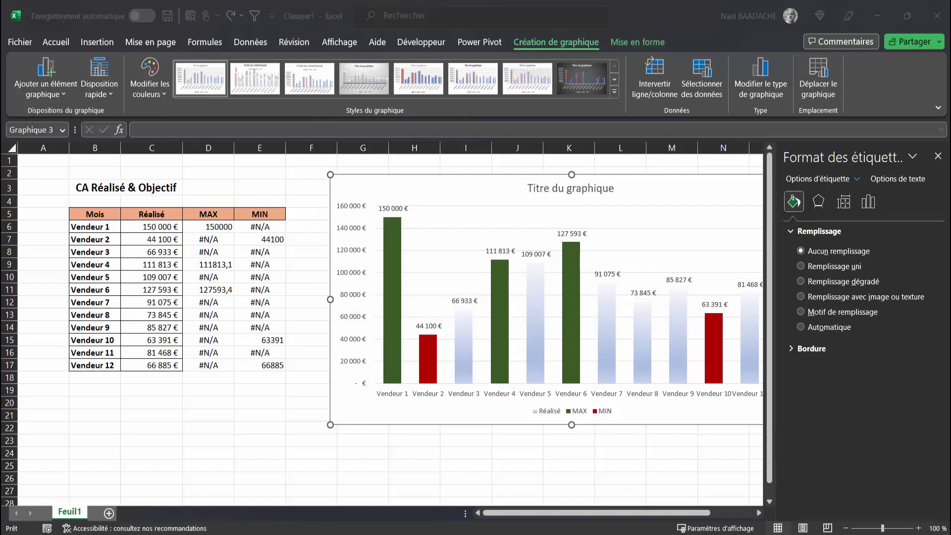
{"action": "left_click", "coordinate": [867, 204]}
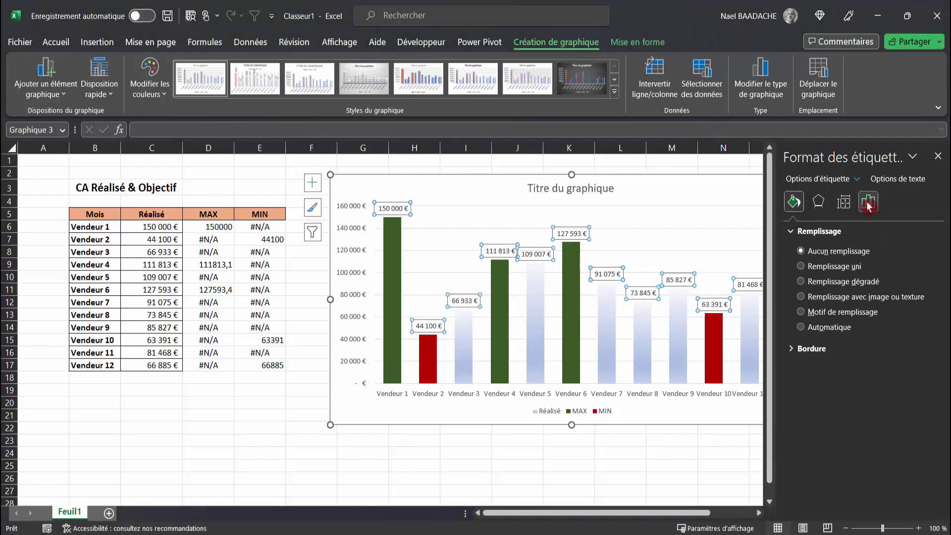
{"action": "left_click", "coordinate": [791, 248]}
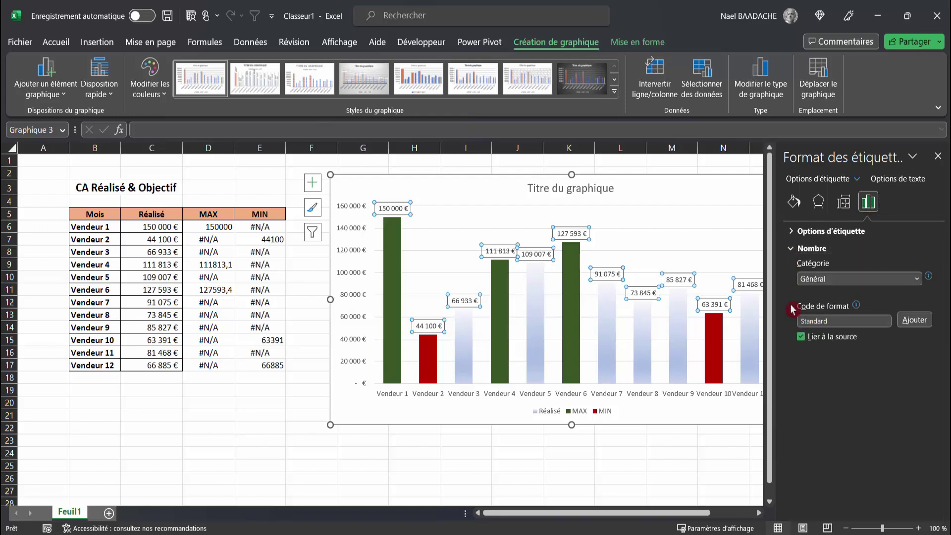
{"action": "left_click", "coordinate": [858, 283]}
{"action": "left_click", "coordinate": [817, 431]}
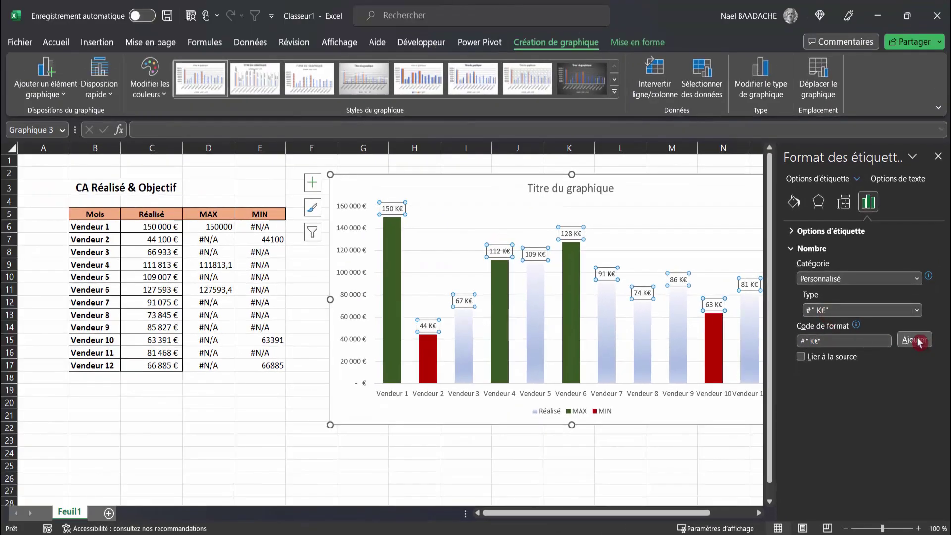
{"action": "left_click", "coordinate": [312, 428]}
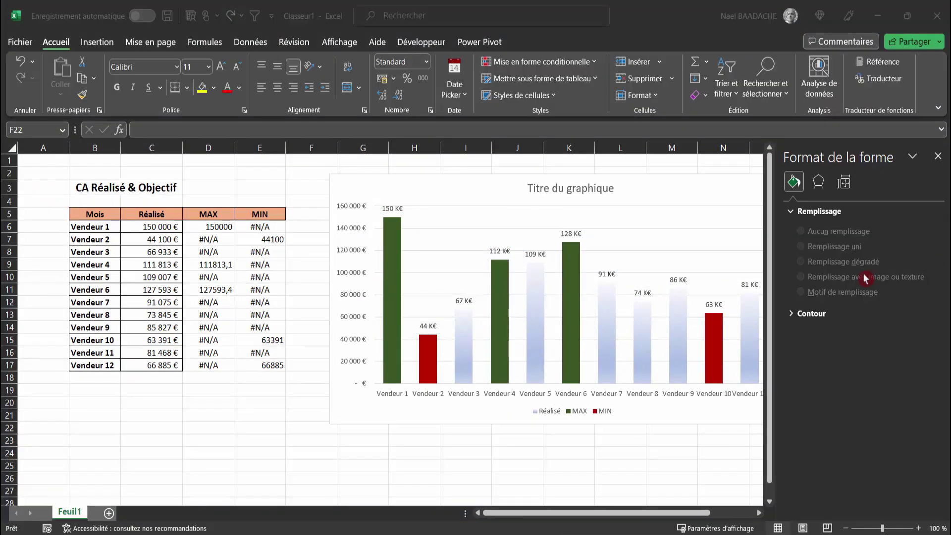
{"action": "left_click", "coordinate": [935, 158]}
- Replace the chart's placeholder title with "Chiffre d'affaires par Vendeur" and close the formatting options
{"action": "left_click", "coordinate": [560, 192]}
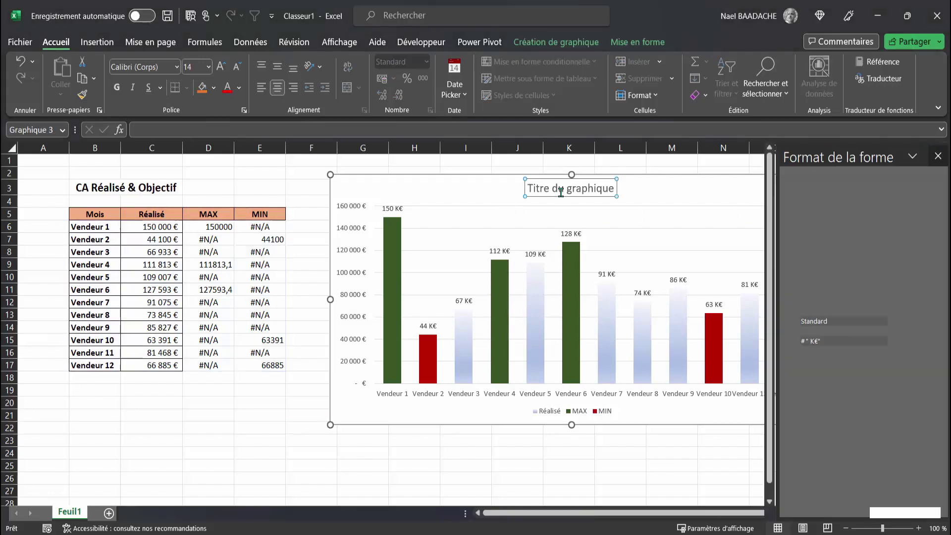
{"action": "left_click_drag", "start_coordinate": [528, 188], "coordinate": [613, 187]}
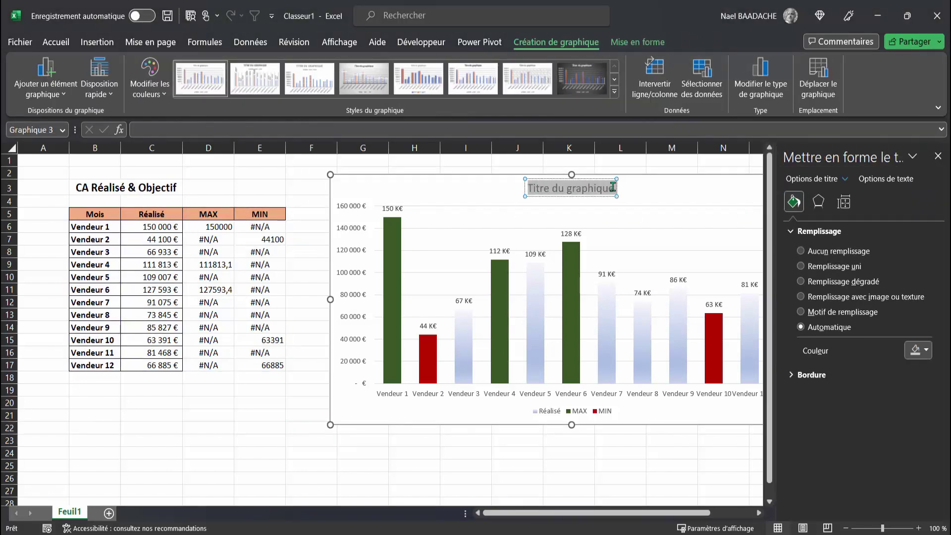
{"action": "type", "text": "Chiffer"}
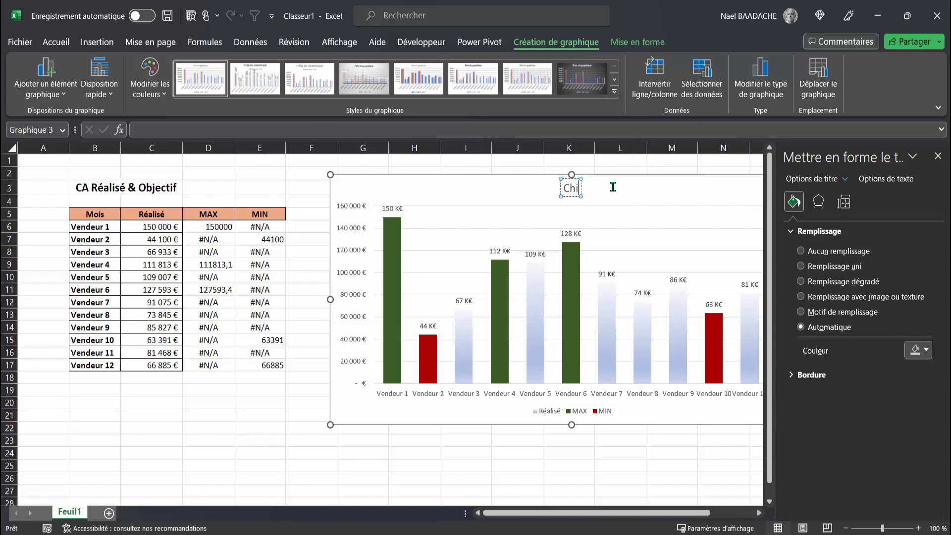
{"action": "key", "text": "BackSpace"}
{"action": "key", "text": "BackSpace"}
{"action": "type", "text": "re d'affa"}
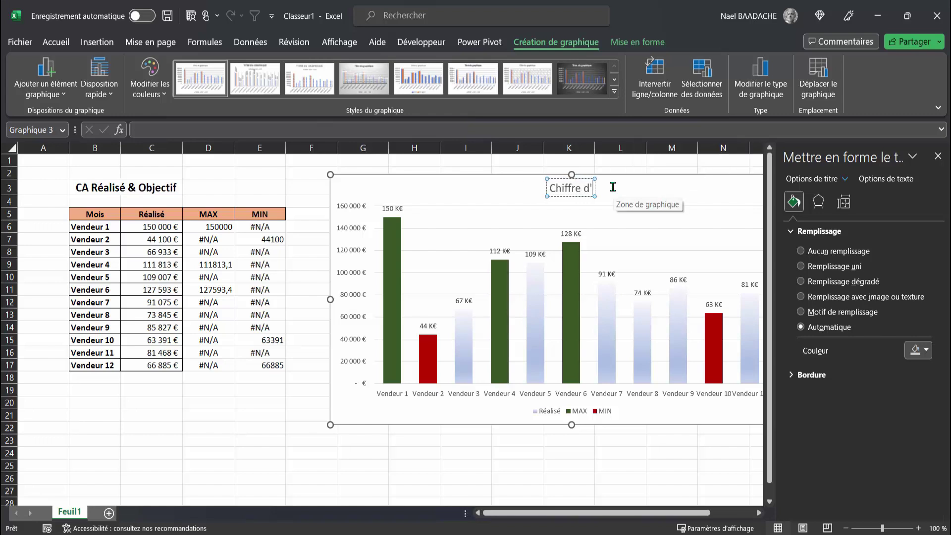
{"action": "type", "text": "ires par Vendeur"}
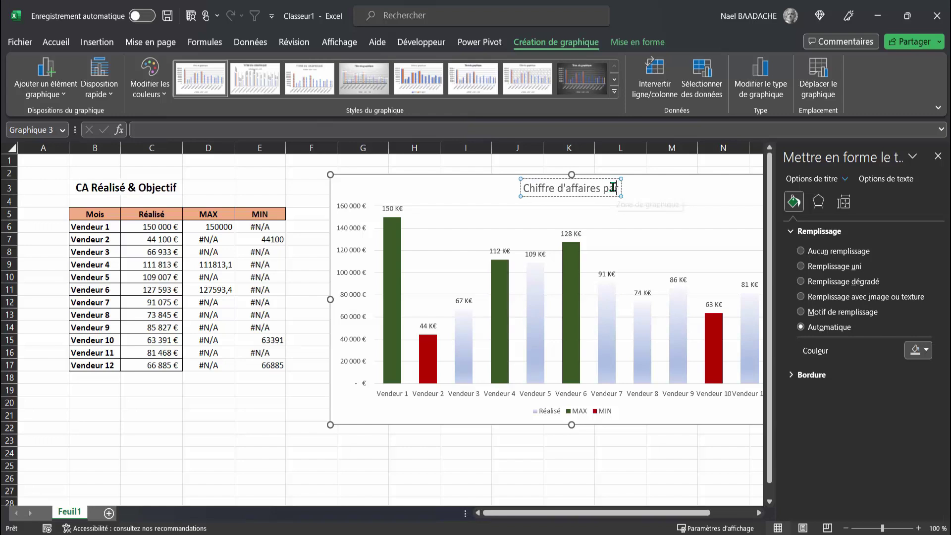
{"action": "left_click", "coordinate": [208, 452]}
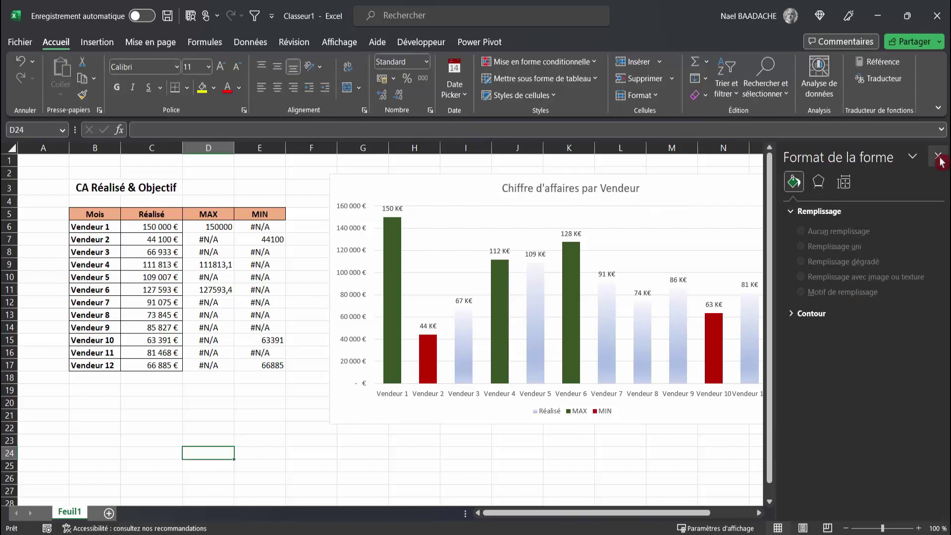
{"action": "left_click", "coordinate": [937, 156]}
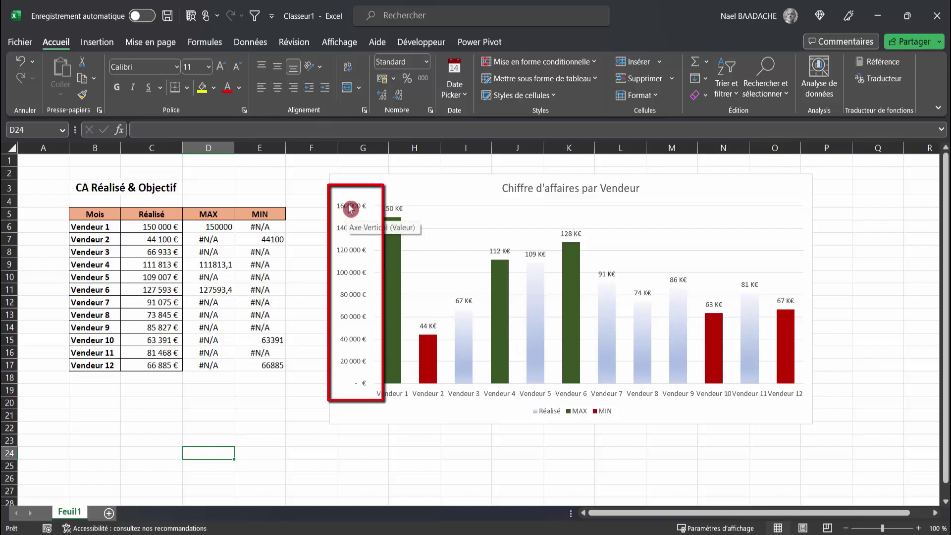
- Set the minimum bound of the chart's vertical value axis to 10000
{"action": "double_click", "coordinate": [349, 369]}
{"action": "left_click", "coordinate": [351, 364]}
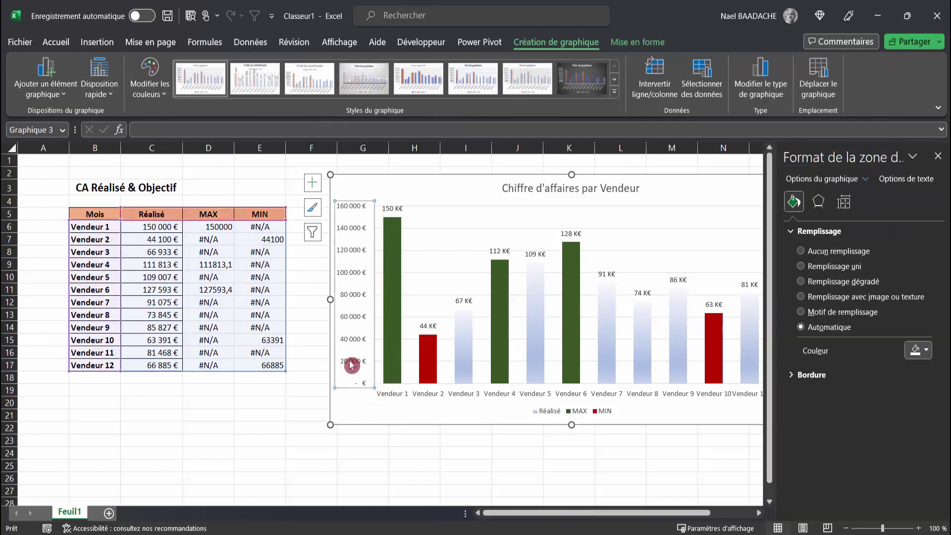
{"action": "left_click", "coordinate": [868, 203]}
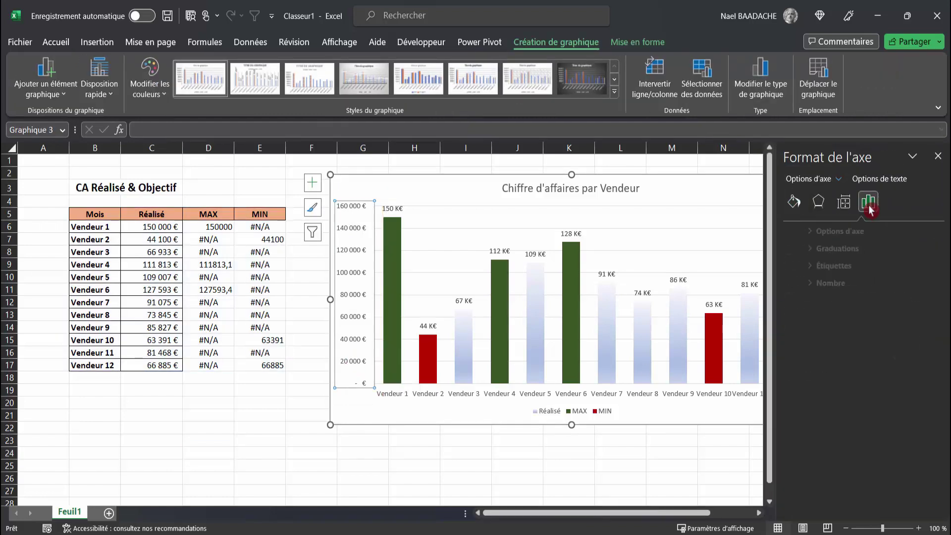
{"action": "left_click", "coordinate": [792, 230]}
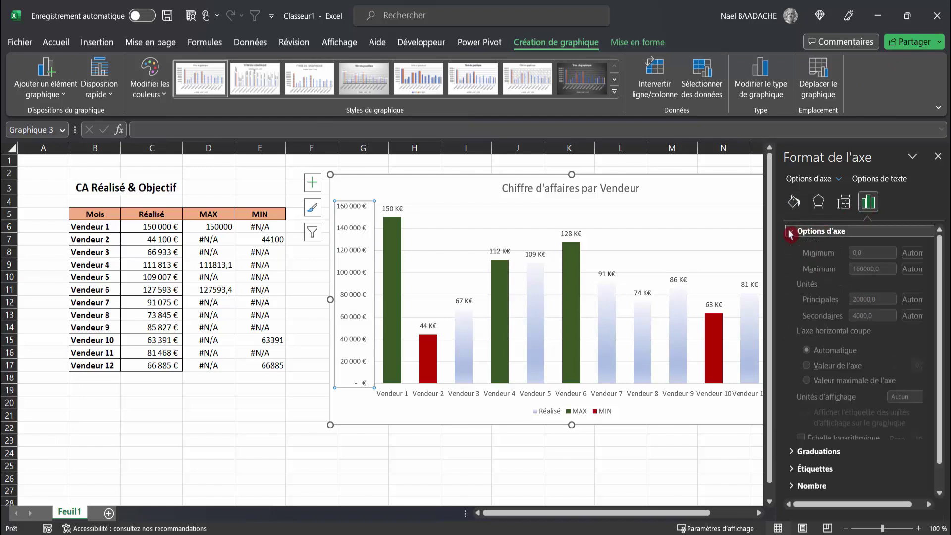
{"action": "left_click", "coordinate": [859, 261]}
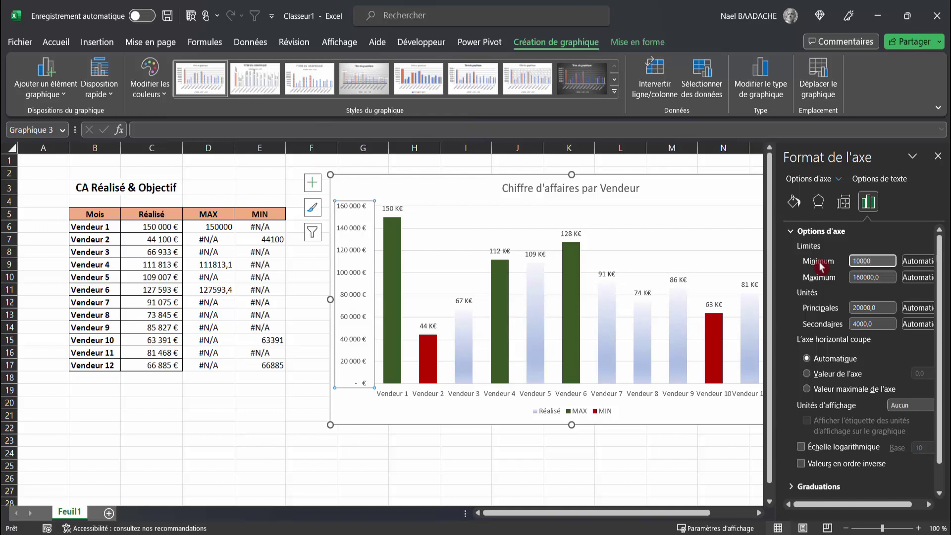
{"action": "key", "text": "Return"}
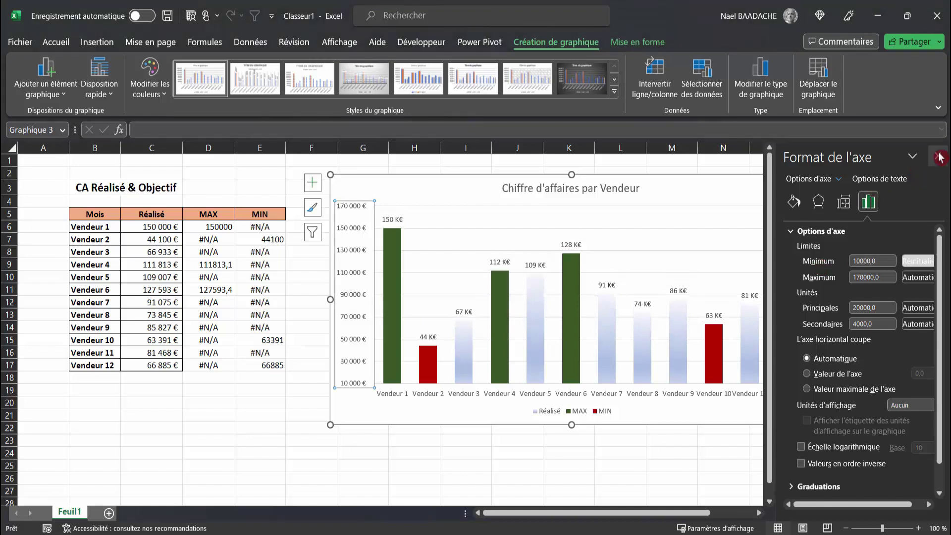
- Position the chart's legend at the top (Haut), under the title, and deselect the chart
{"action": "left_click", "coordinate": [570, 414]}
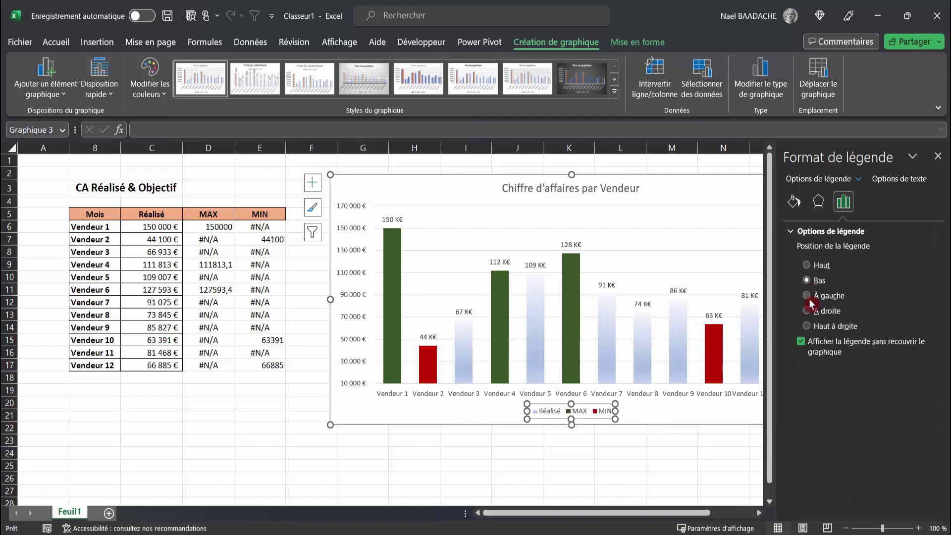
{"action": "left_click", "coordinate": [806, 265]}
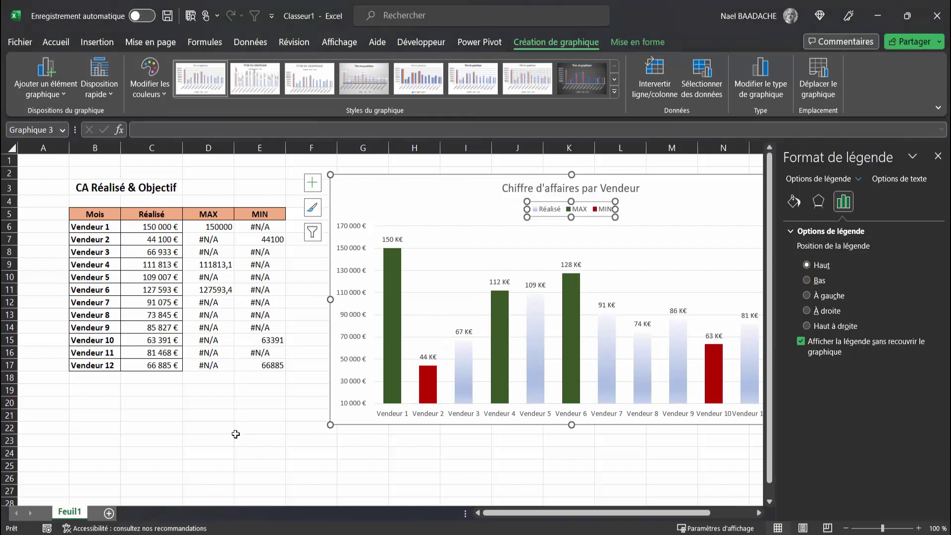
{"action": "left_click", "coordinate": [937, 156]}
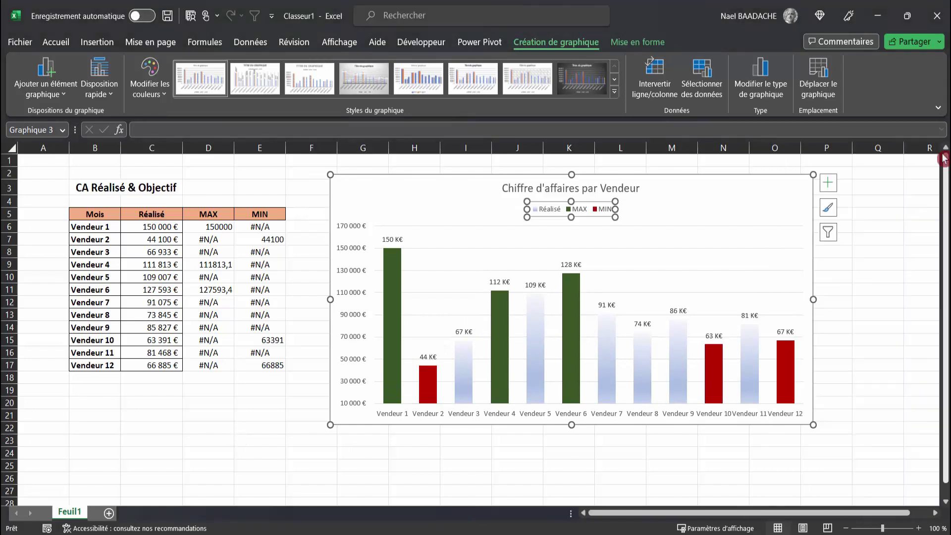
{"action": "left_click", "coordinate": [195, 451]}
- Hide columns D and E, which hold the MAX and MIN helper series
{"action": "left_click_drag", "start_coordinate": [203, 147], "coordinate": [239, 156]}
{"action": "right_click", "coordinate": [239, 156]}
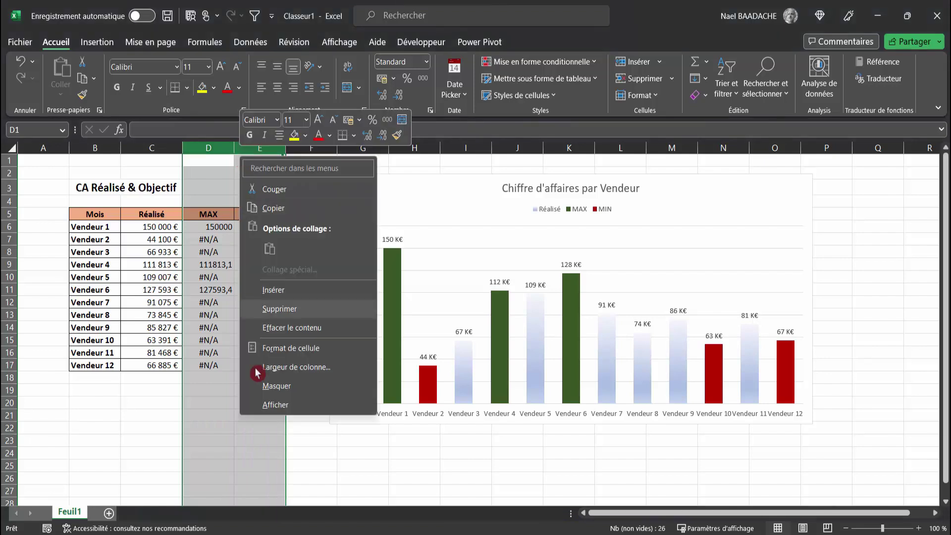
{"action": "left_click", "coordinate": [269, 386]}
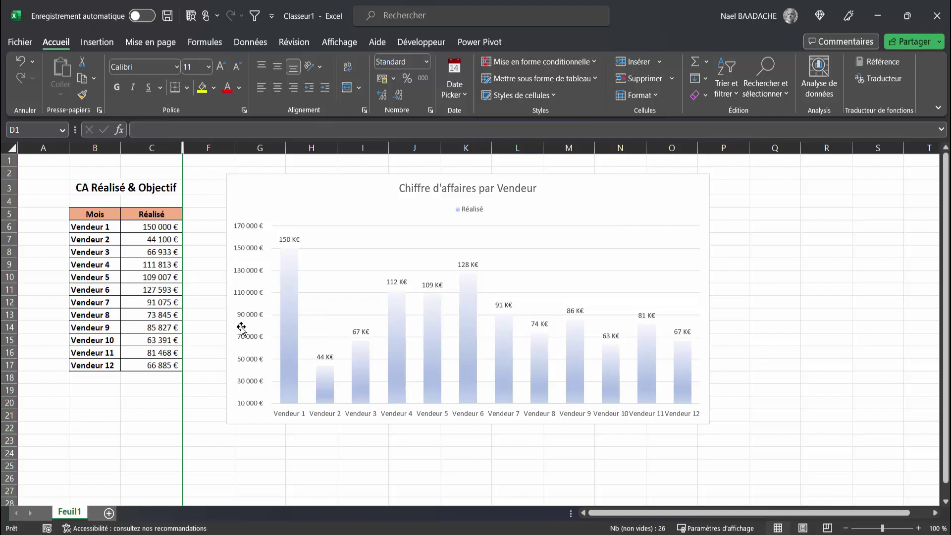
- Set the chart's hidden and empty cell options to display data from hidden rows and columns, and deselect the chart
{"action": "left_click", "coordinate": [621, 181]}
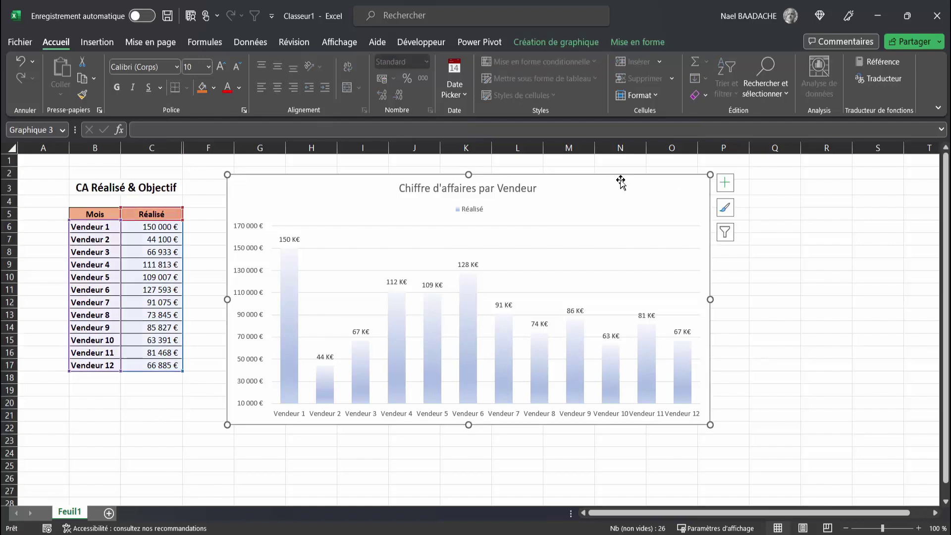
{"action": "left_click", "coordinate": [567, 43]}
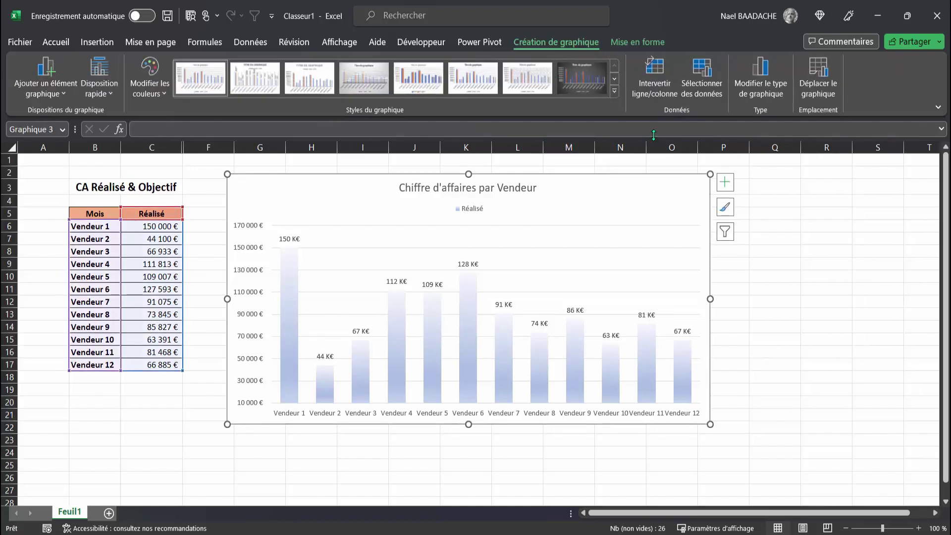
{"action": "left_click", "coordinate": [701, 69]}
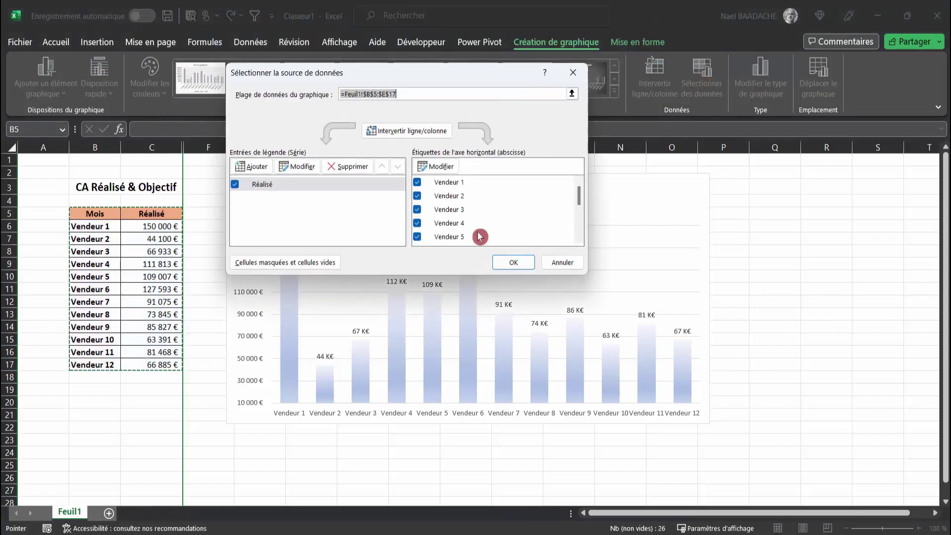
{"action": "left_click", "coordinate": [302, 263]}
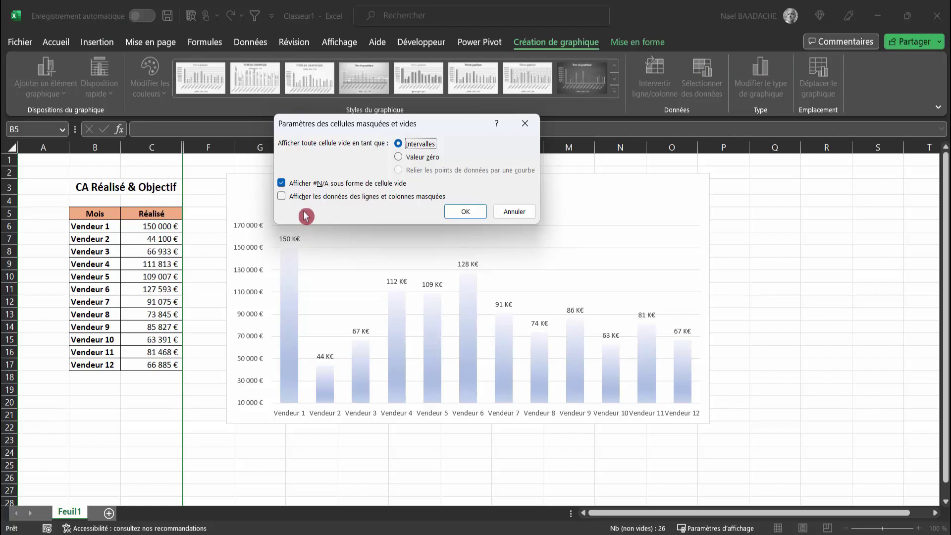
{"action": "left_click", "coordinate": [284, 197]}
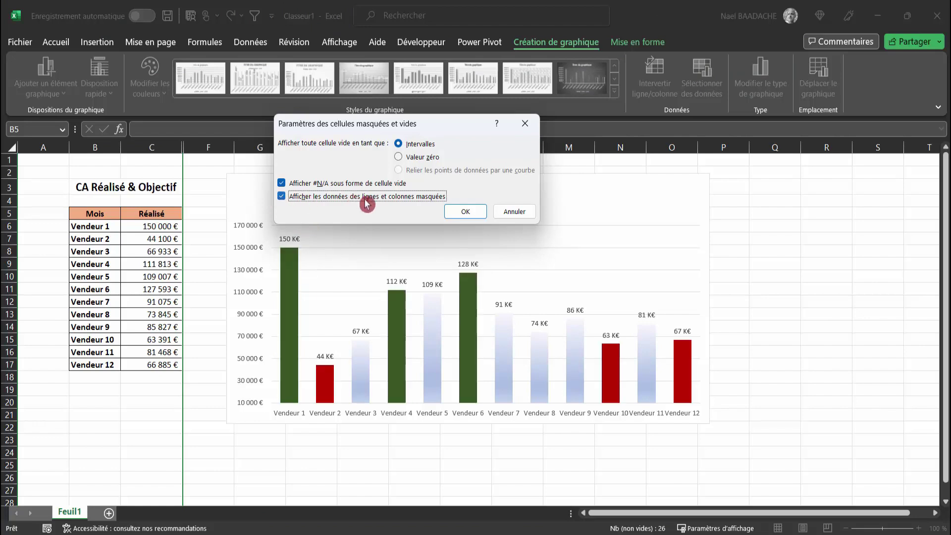
{"action": "left_click", "coordinate": [466, 212]}
{"action": "left_click", "coordinate": [514, 263]}
{"action": "left_click", "coordinate": [782, 299]}
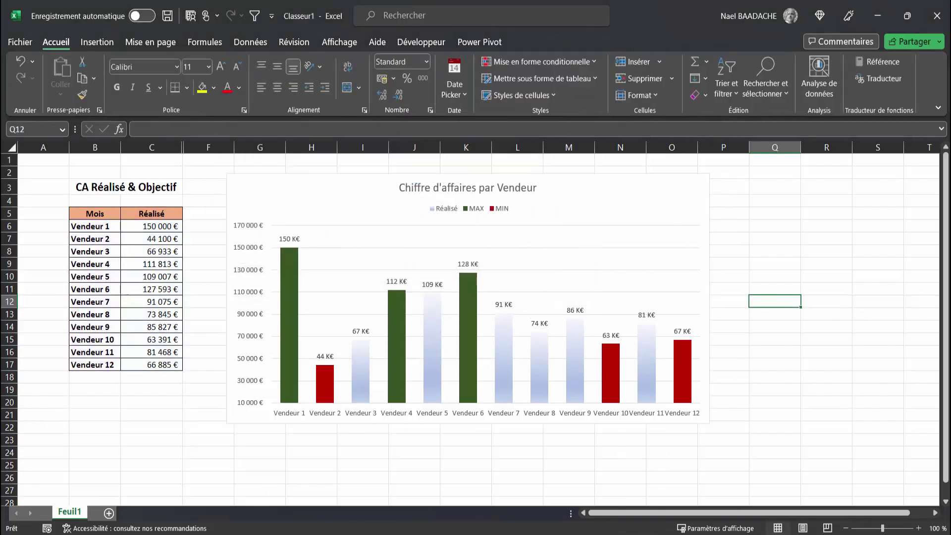
- Set the Réalisé value of Vendeur 1 to 56000 and check its column in the chart
{"action": "left_click", "coordinate": [163, 229]}
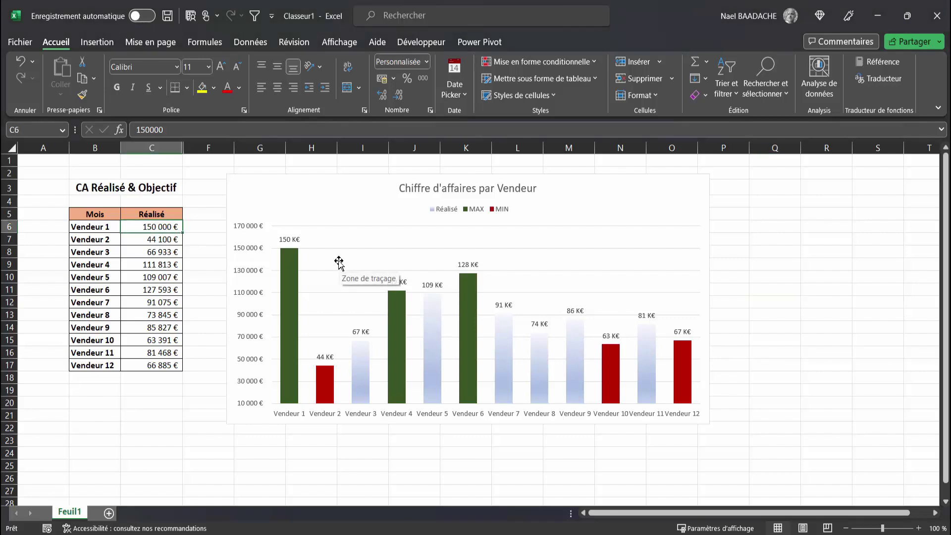
{"action": "type", "text": "56000"}
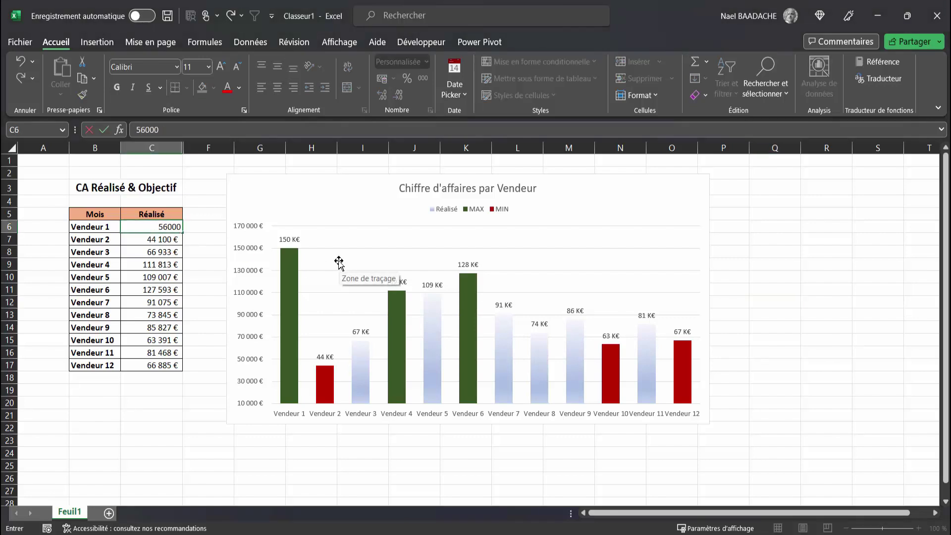
{"action": "key", "text": "Return"}
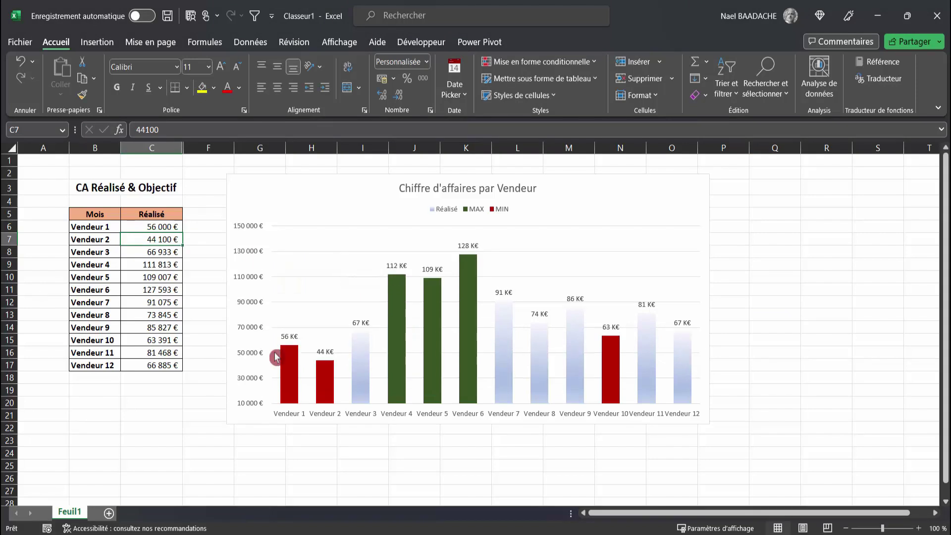
{"action": "mouse_move", "coordinate": [292, 365]}
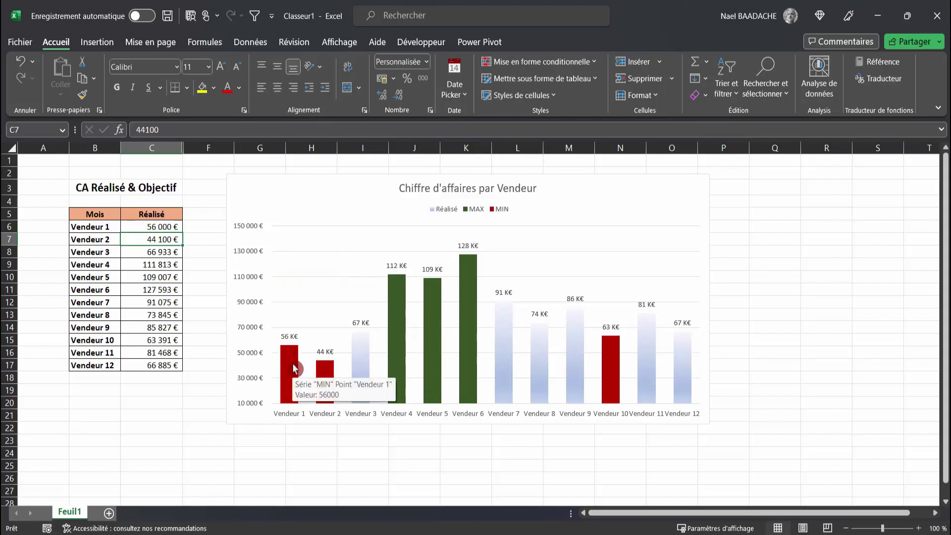
{"action": "left_click", "coordinate": [172, 228]}
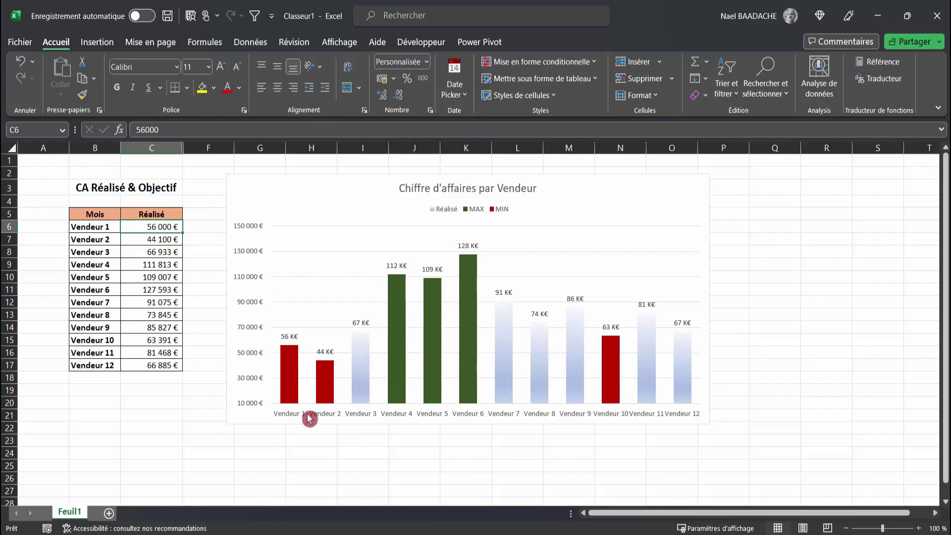
{"action": "mouse_move", "coordinate": [293, 372]}
- Remove the chart's major horizontal gridlines, format its title in bold black, and deselect the chart
{"action": "left_click", "coordinate": [652, 255]}
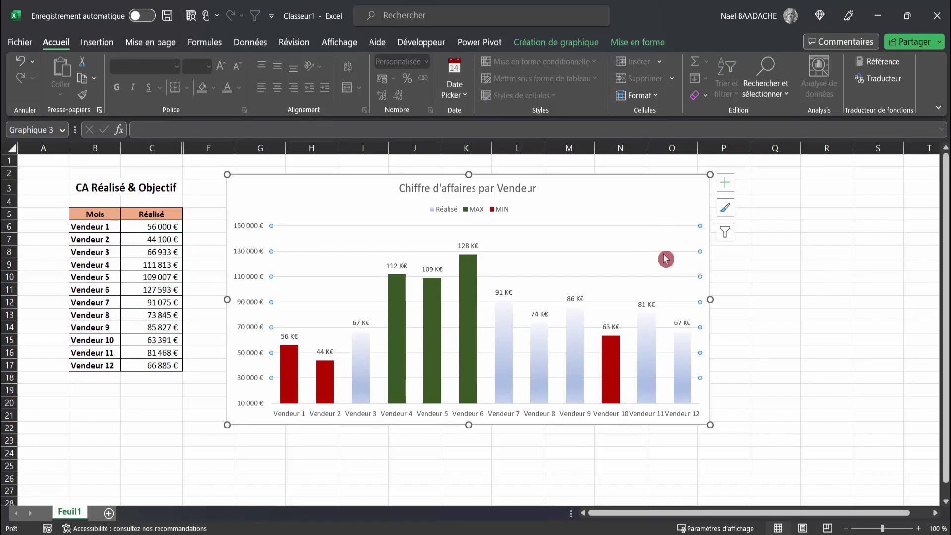
{"action": "left_click", "coordinate": [665, 258]}
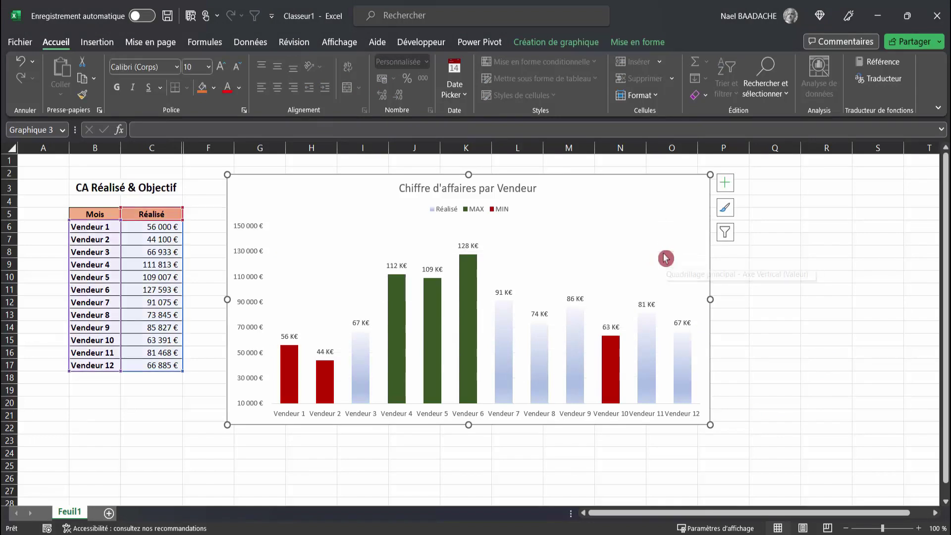
{"action": "left_click", "coordinate": [462, 190]}
{"action": "left_click", "coordinate": [118, 92]}
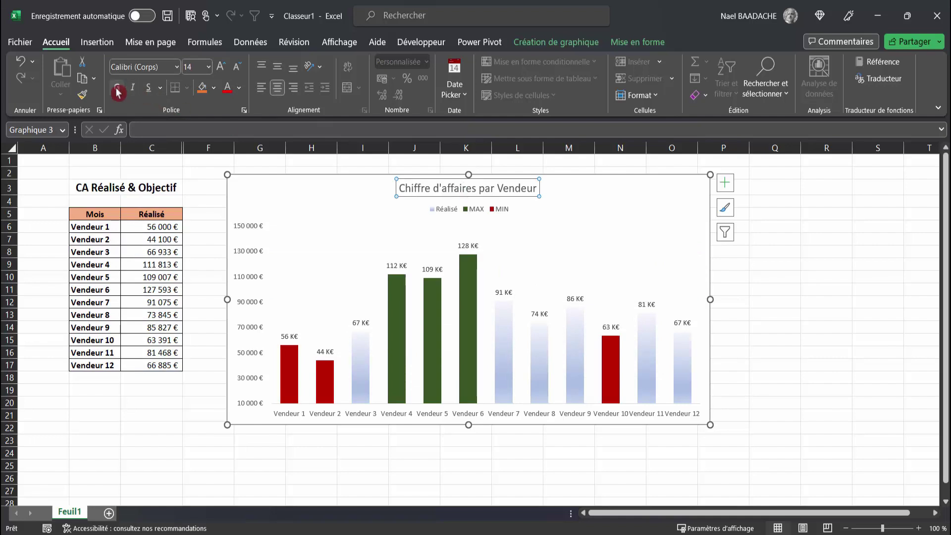
{"action": "left_click", "coordinate": [238, 89]}
{"action": "left_click", "coordinate": [236, 135]}
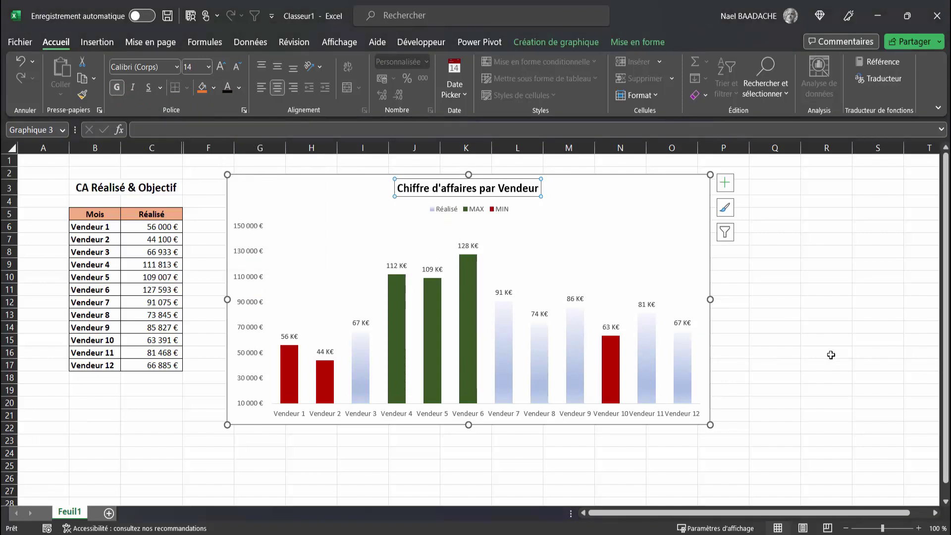
{"action": "left_click", "coordinate": [812, 353]}
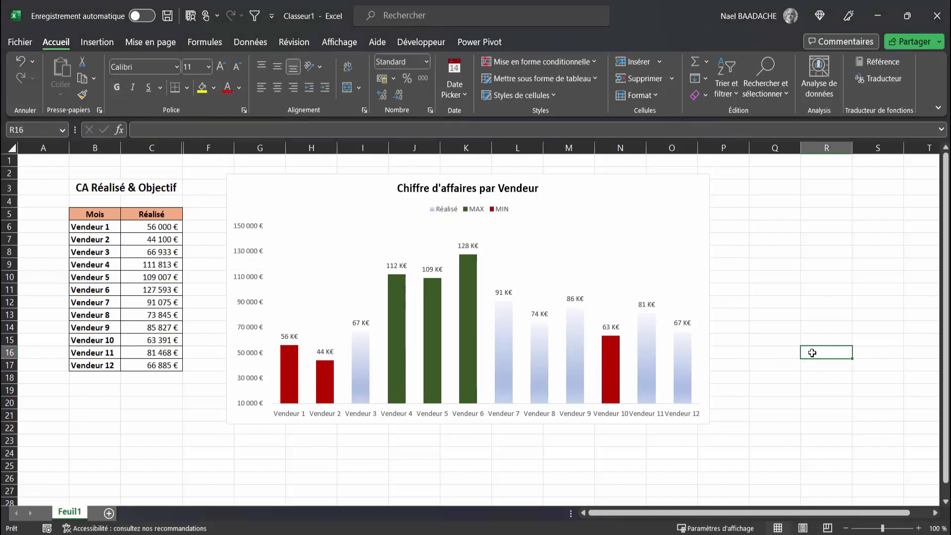